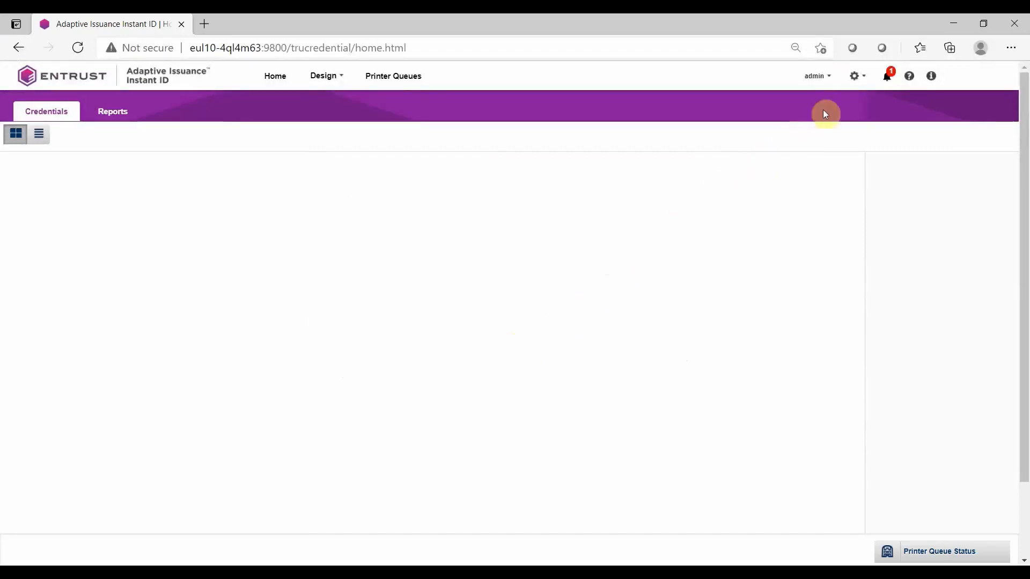
# Open the application settings and review the Data Sources page, its database creation dialog, and the Directory Services tab
pyautogui.click(854, 80)
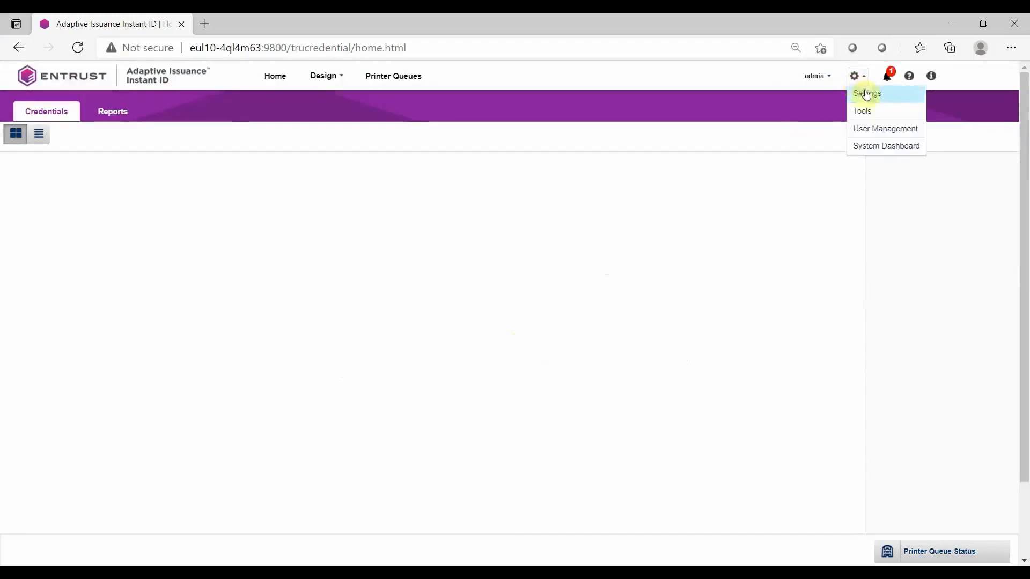
pyautogui.click(863, 93)
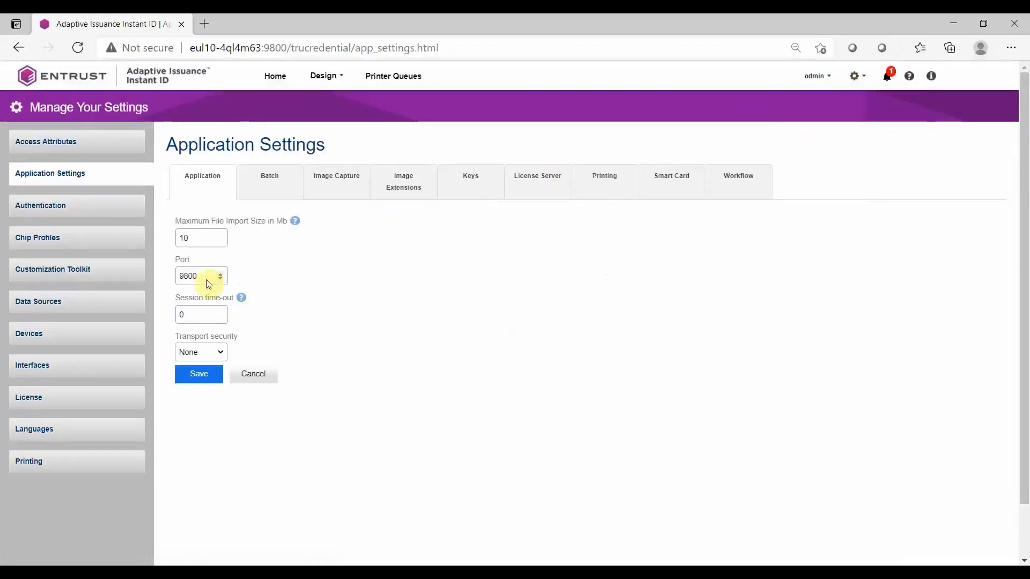
pyautogui.click(136, 303)
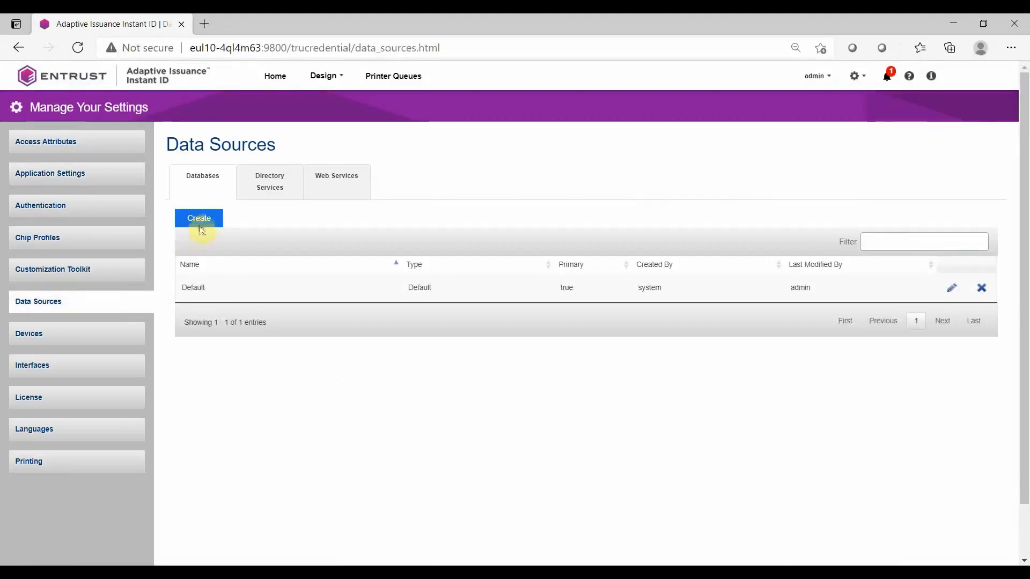
pyautogui.click(208, 224)
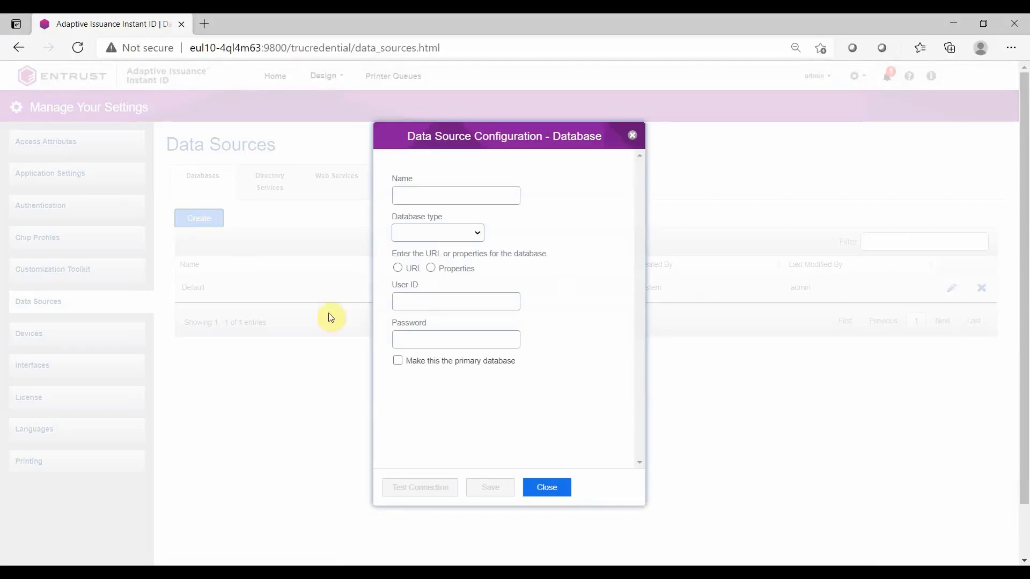
pyautogui.click(543, 487)
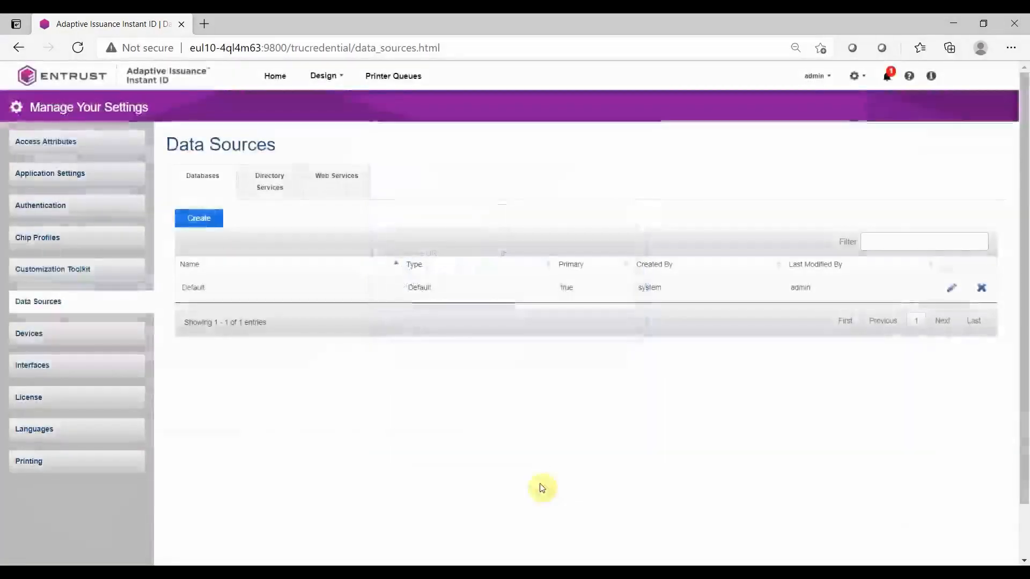
pyautogui.click(285, 196)
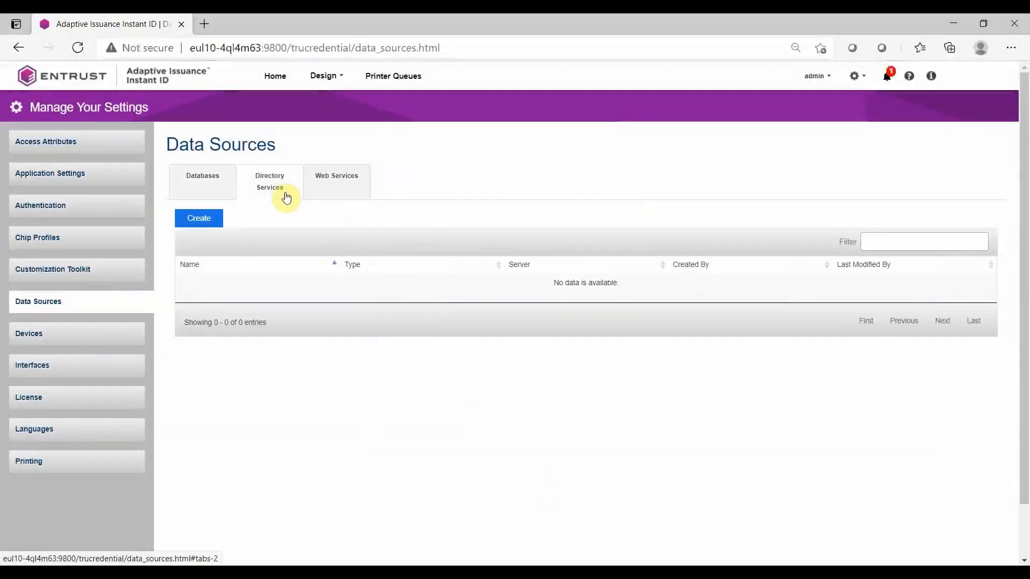
pyautogui.click(213, 219)
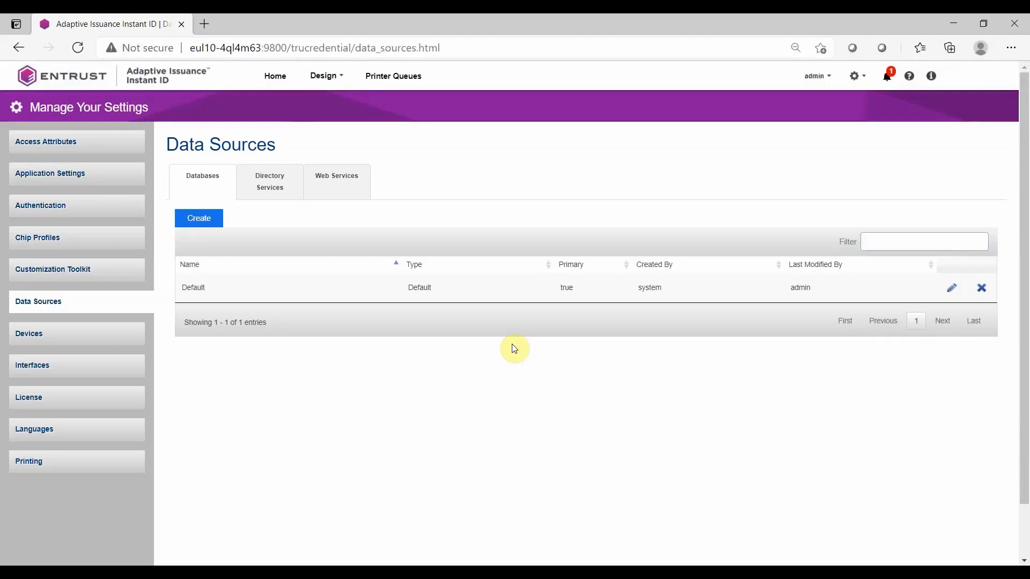
# In Field Connections, create a table named NewTable with PrimaryKeyAutoSequence as its primary key and save the connections
pyautogui.click(333, 82)
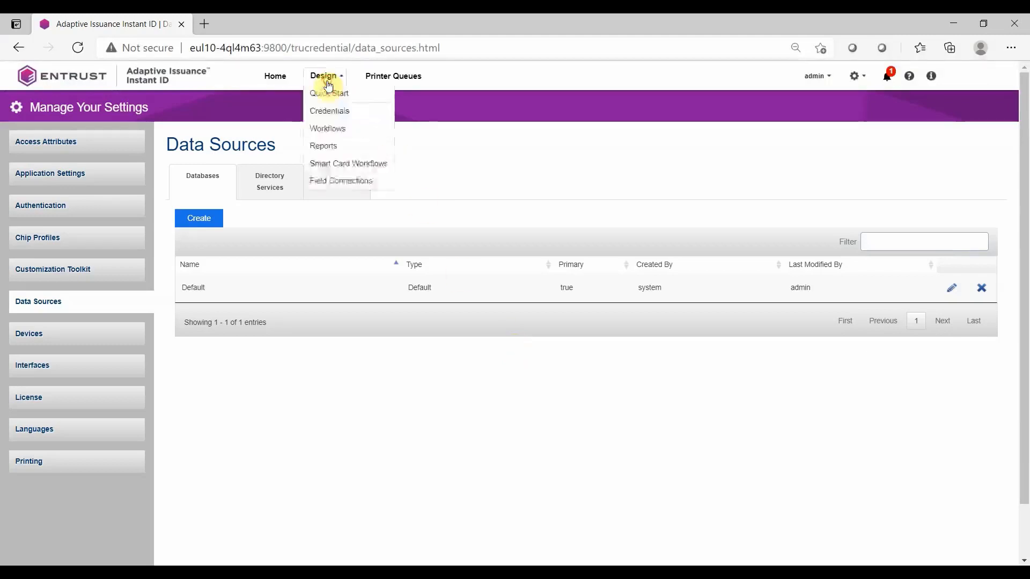
pyautogui.click(345, 179)
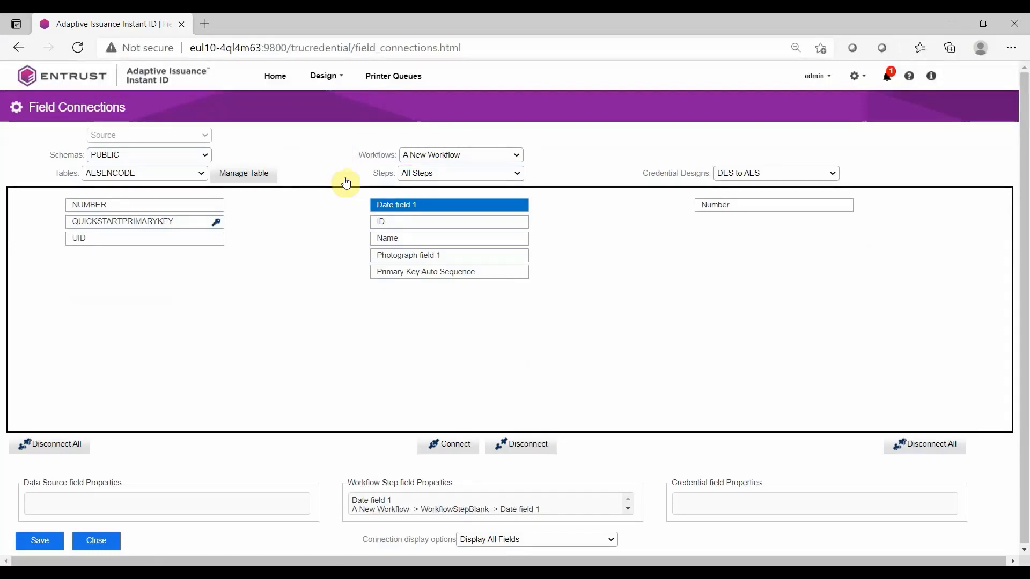
pyautogui.click(253, 176)
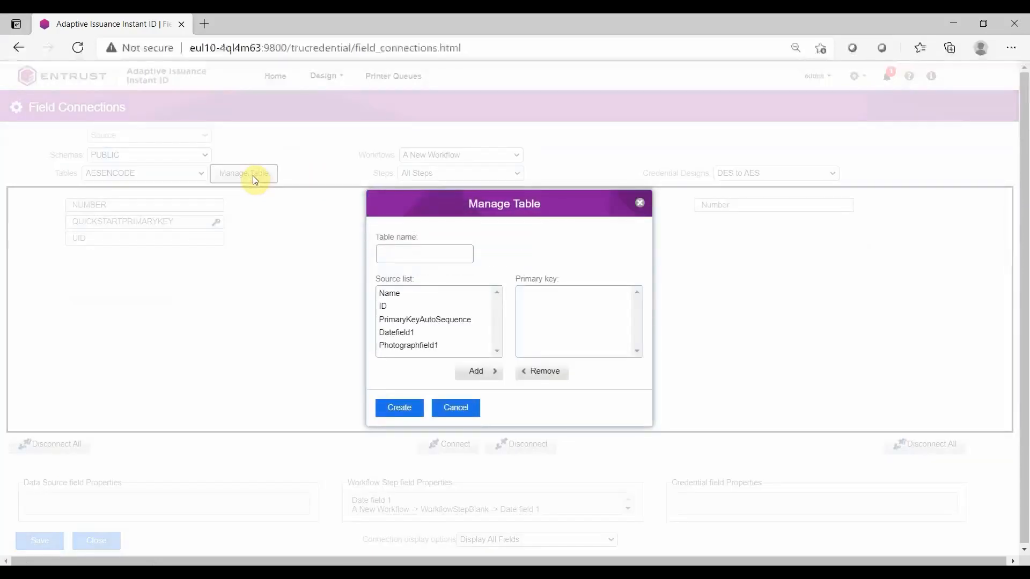
pyautogui.click(382, 253)
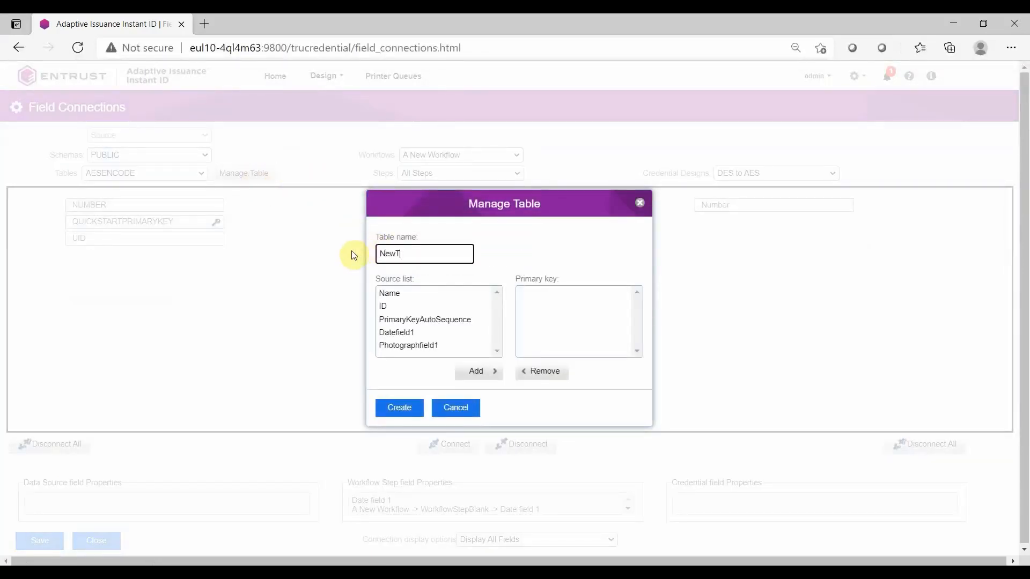
pyautogui.click(438, 320)
pyautogui.click(470, 374)
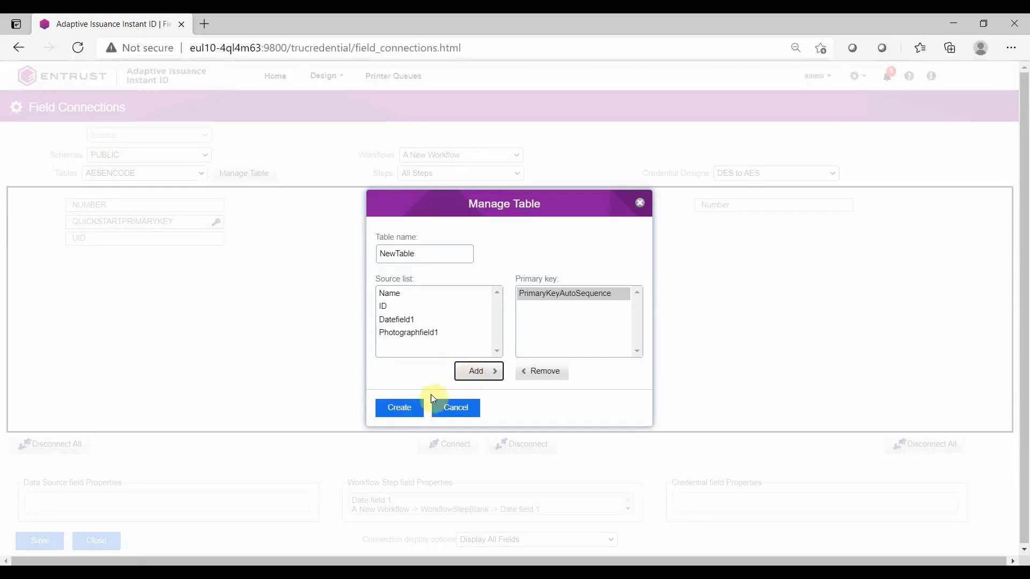
pyautogui.click(411, 409)
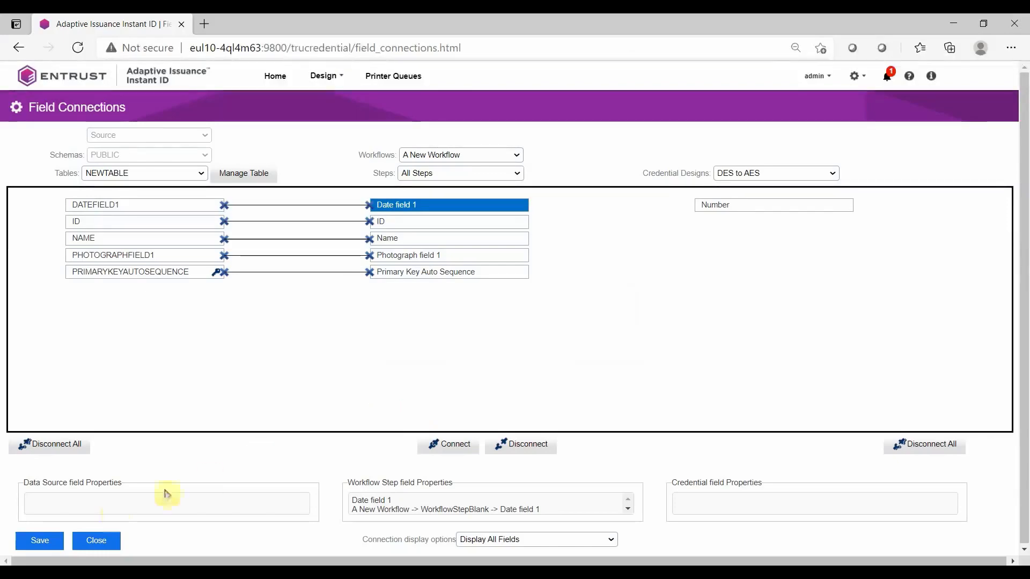
pyautogui.click(53, 543)
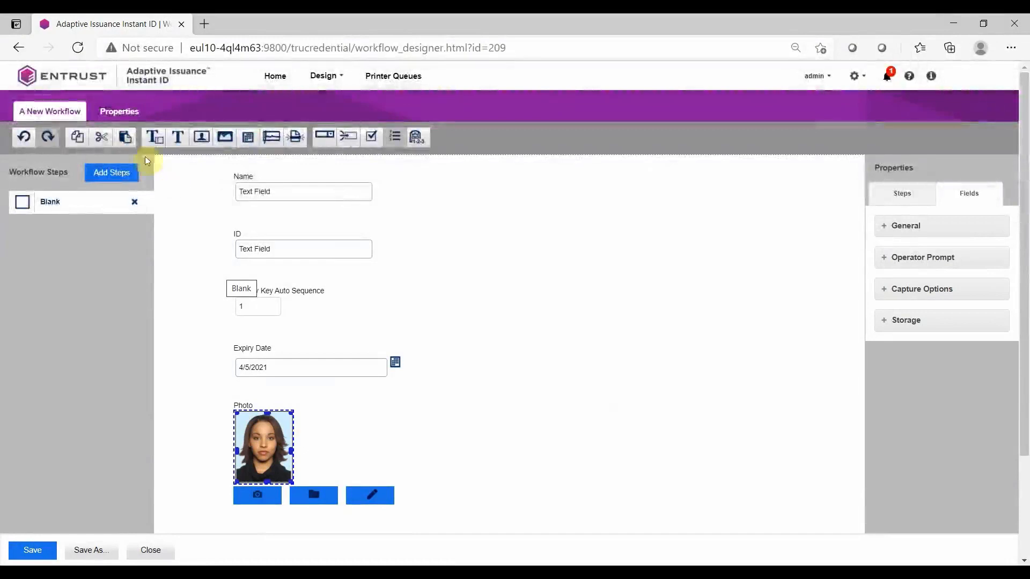
# Add the ID and Name fields to the workflow's search configuration and save the workflow
pyautogui.click(115, 113)
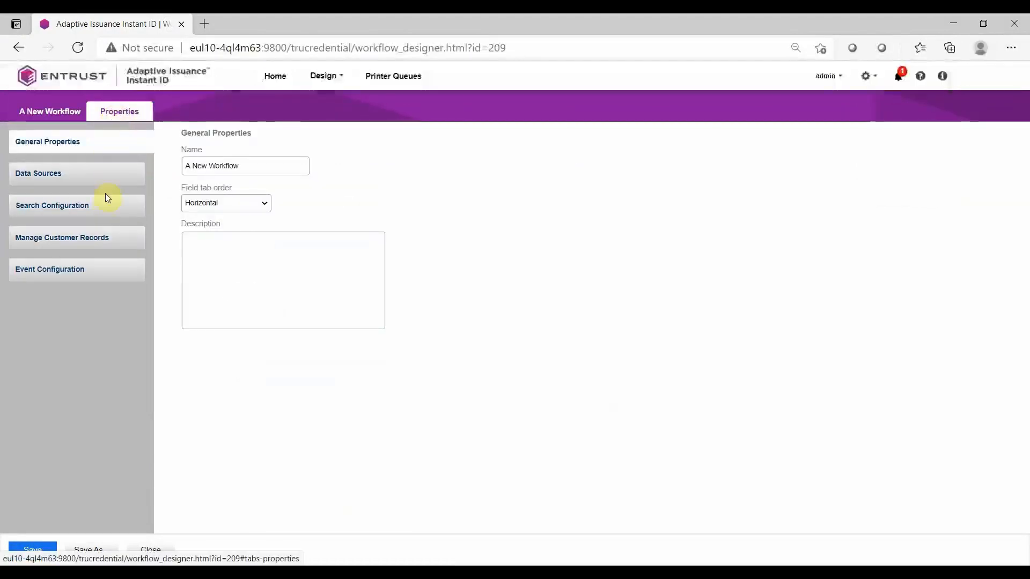
pyautogui.click(107, 207)
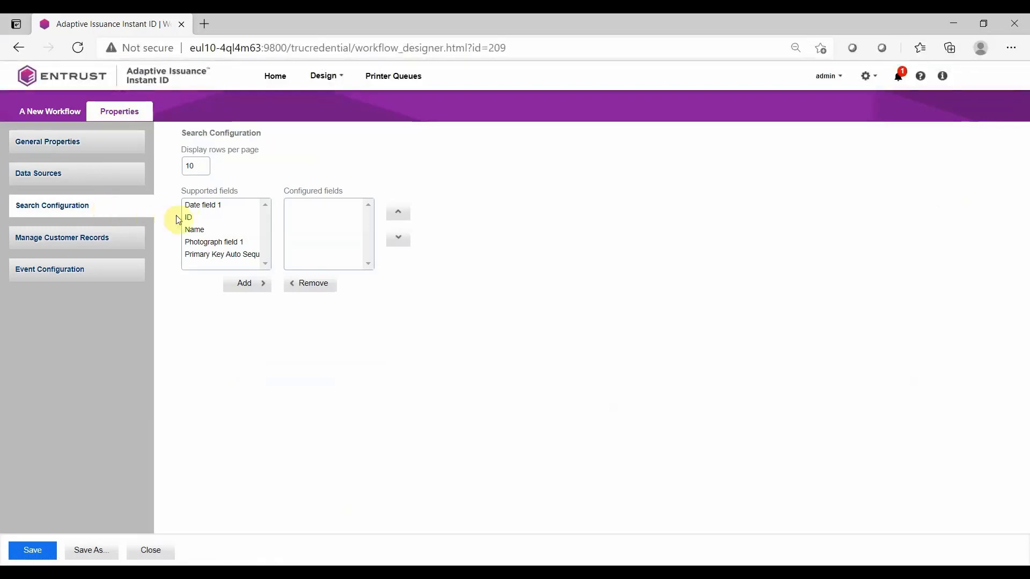
pyautogui.click(196, 222)
pyautogui.keyDown('ctrl'); pyautogui.click(200, 229); pyautogui.keyUp('ctrl')
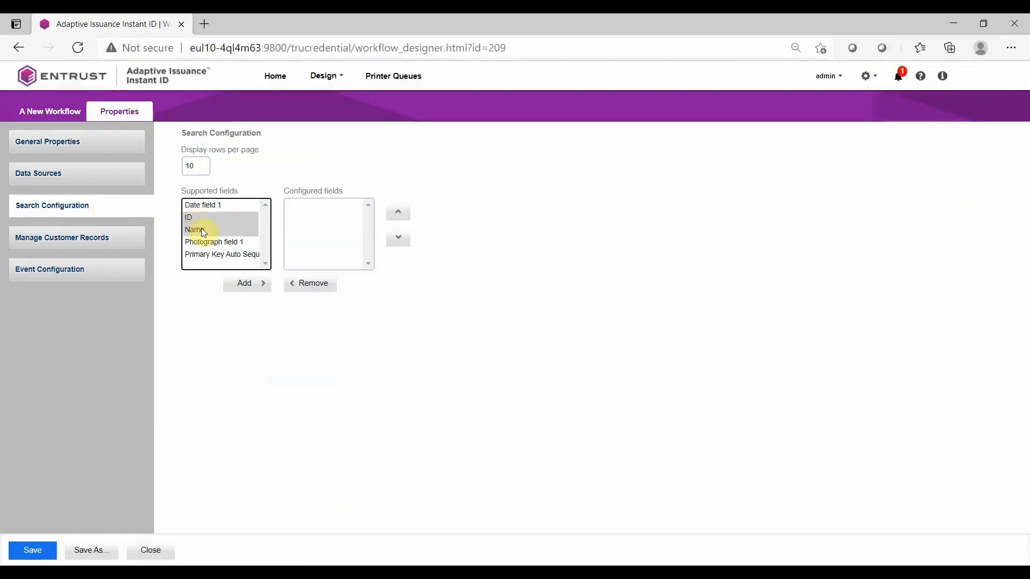
pyautogui.click(242, 283)
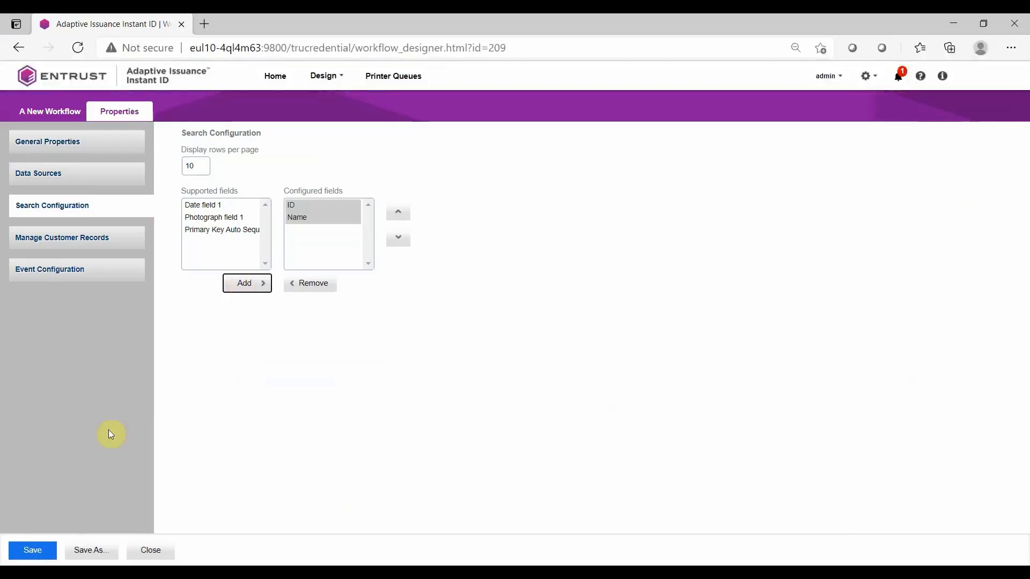
pyautogui.click(44, 550)
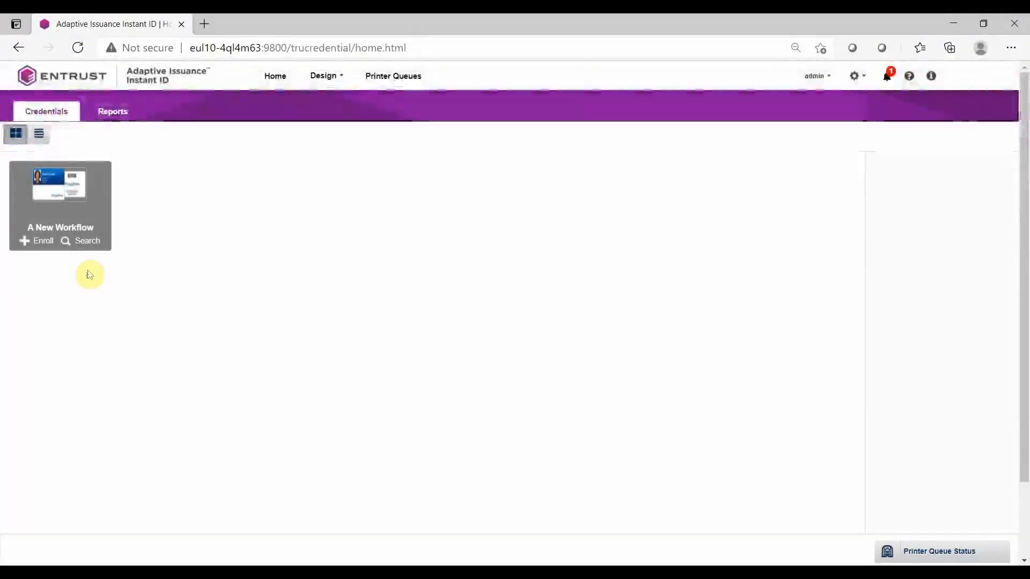
# Start a new enrollment in A New Workflow, entering the person's full name, an ID, and an expiry date of 4/20/2021
pyautogui.click(44, 241)
pyautogui.click(236, 161)
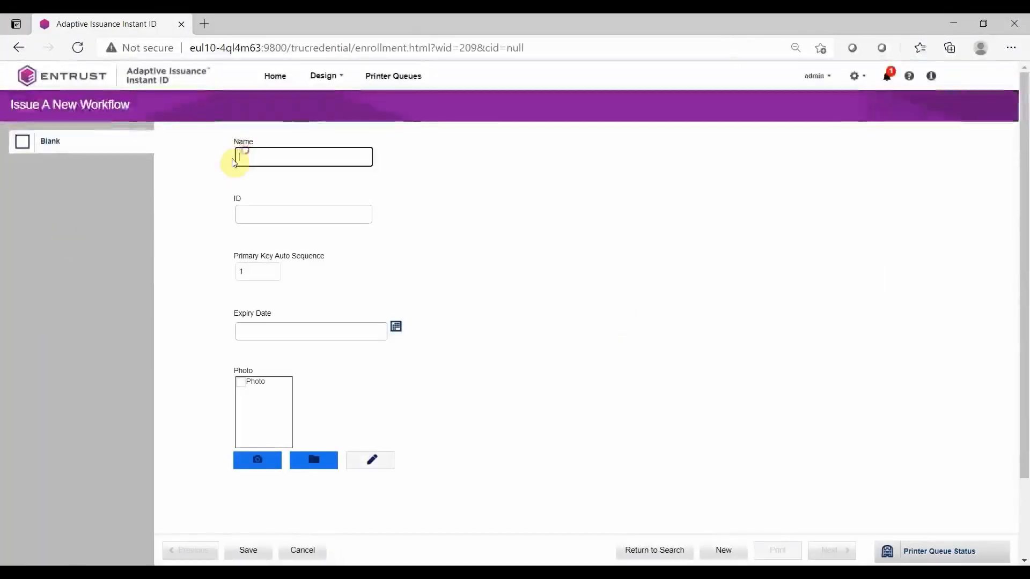
pyautogui.press('Tab')
pyautogui.write('12345')
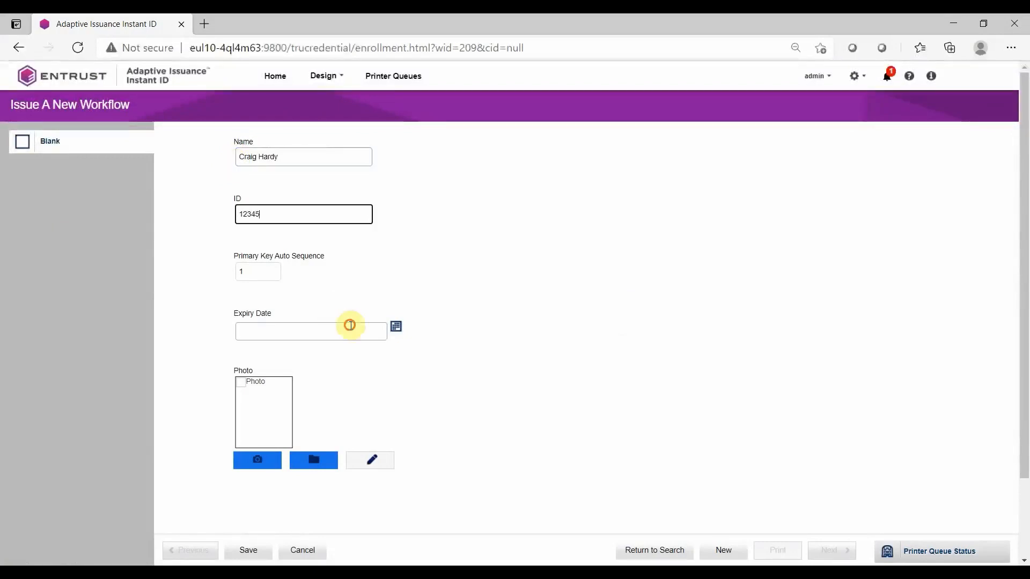
pyautogui.click(350, 323)
pyautogui.click(338, 409)
# Load a photo from a file into the Photo field, save it in the photo editor, and save the enrollment
pyautogui.click(320, 463)
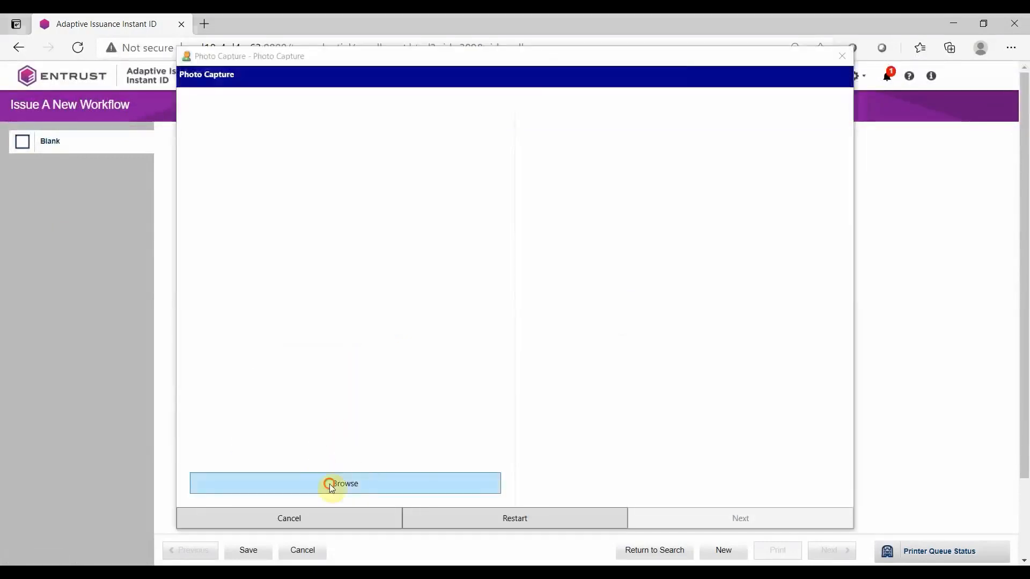
pyautogui.click(329, 484)
pyautogui.doubleClick(622, 190)
pyautogui.click(696, 516)
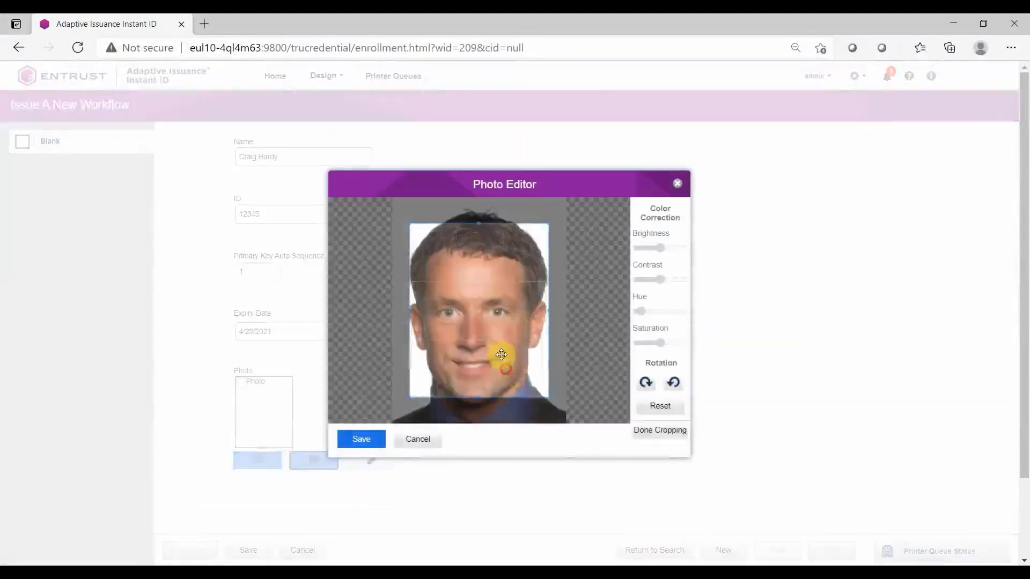
pyautogui.click(358, 438)
pyautogui.click(257, 551)
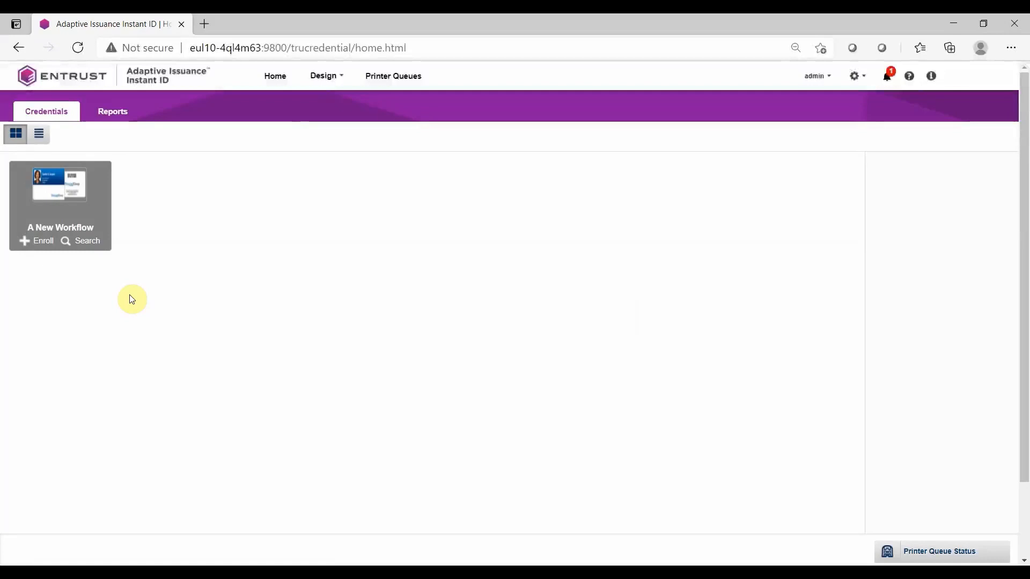
# Search the workflow's records and load the newly enrolled record
pyautogui.click(85, 242)
pyautogui.click(36, 535)
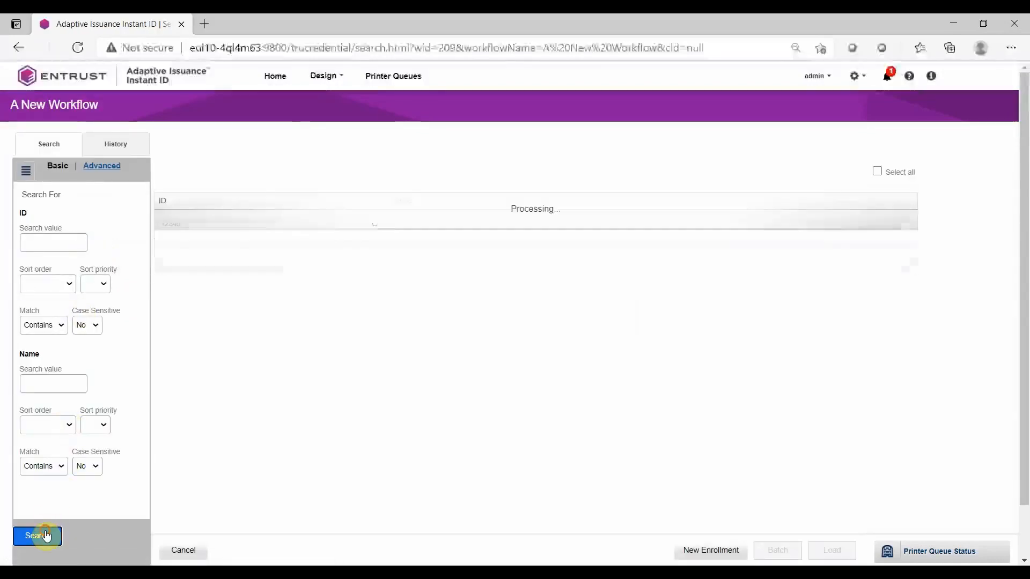
pyautogui.click(438, 229)
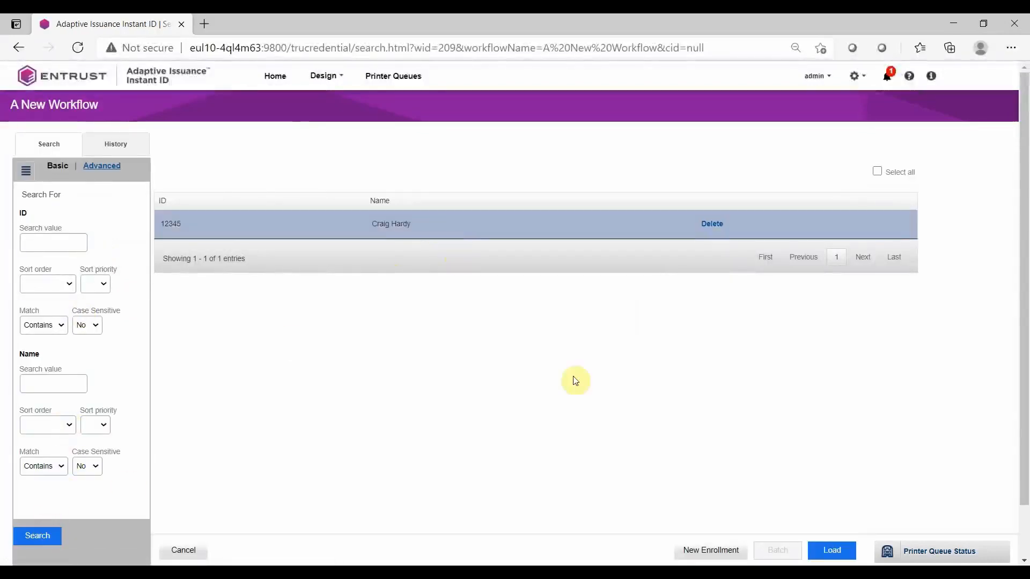
pyautogui.click(821, 553)
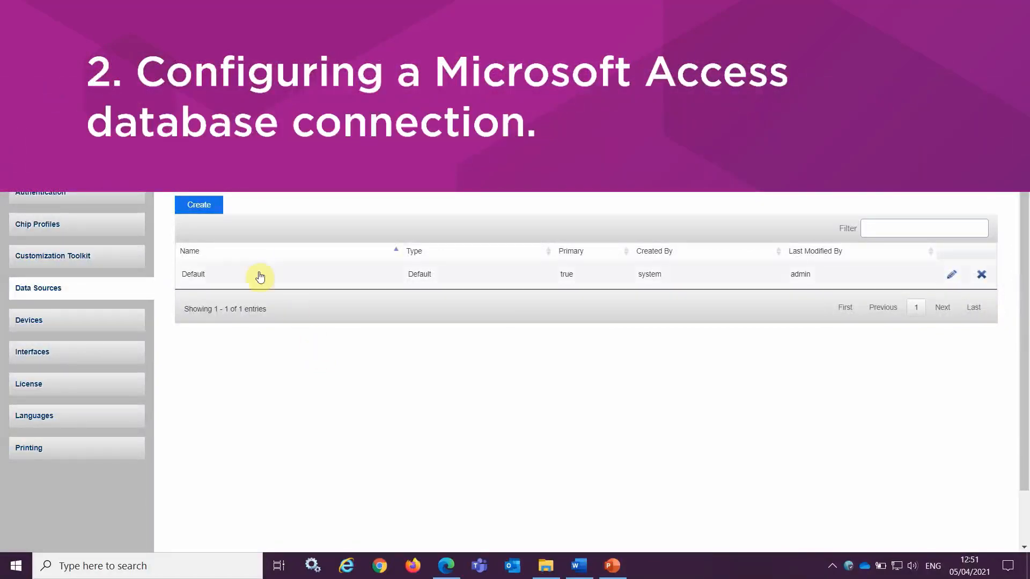
# Create a database data source named Access Database of type Microsoft Access, defined by properties rather than URL
pyautogui.click(217, 208)
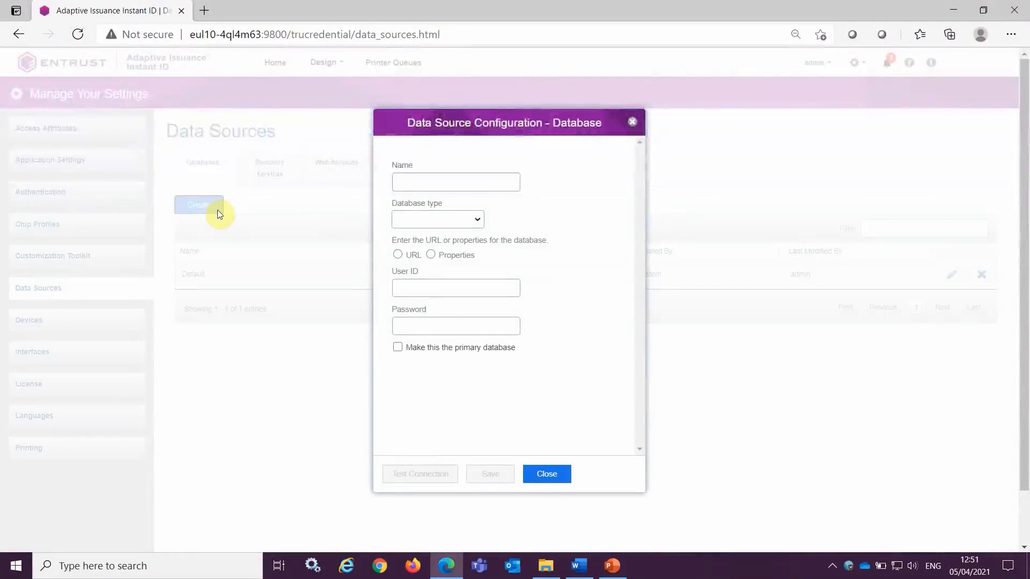
pyautogui.click(400, 182)
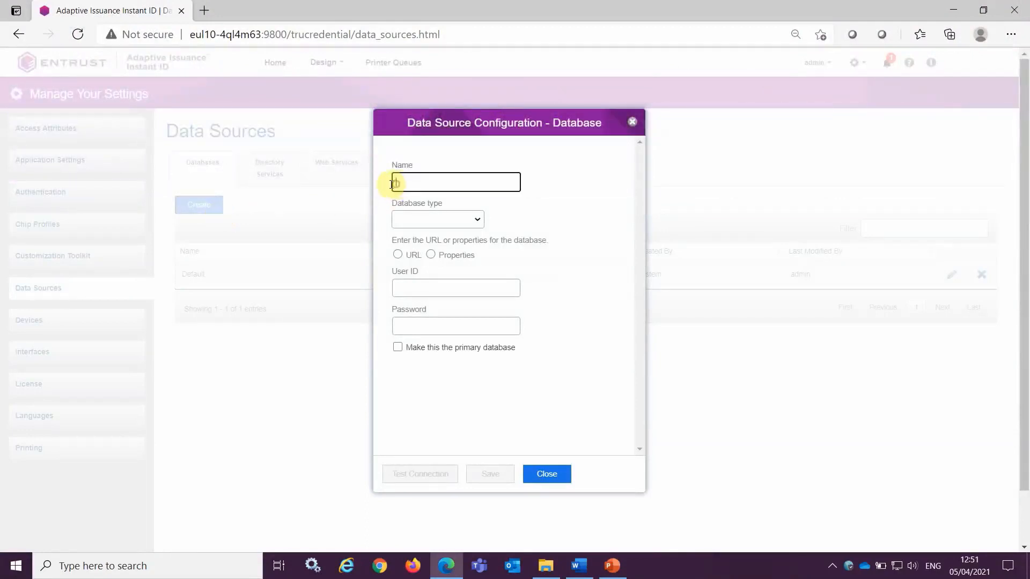
pyautogui.write('Access Database')
pyautogui.click(479, 219)
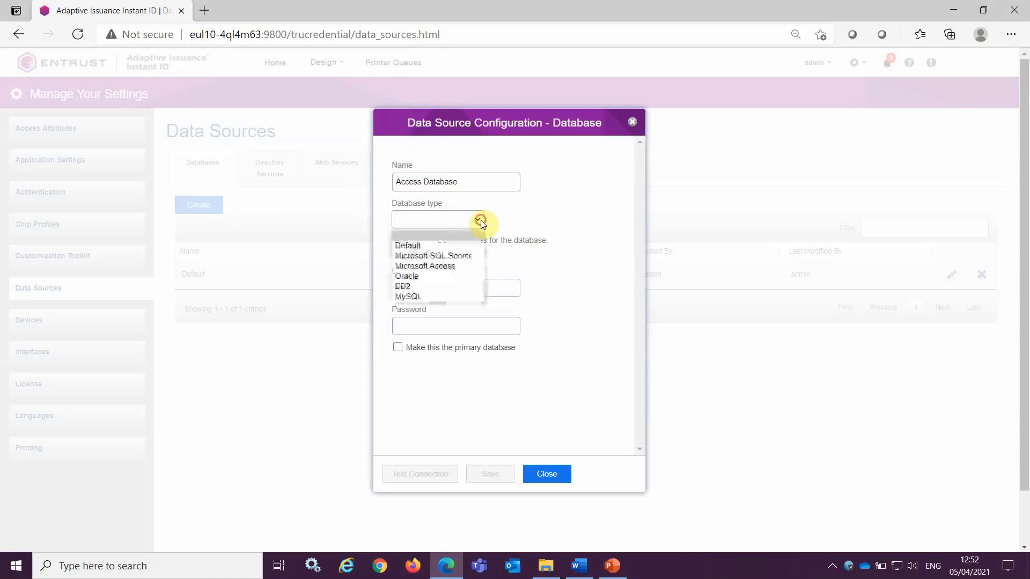
pyautogui.click(471, 265)
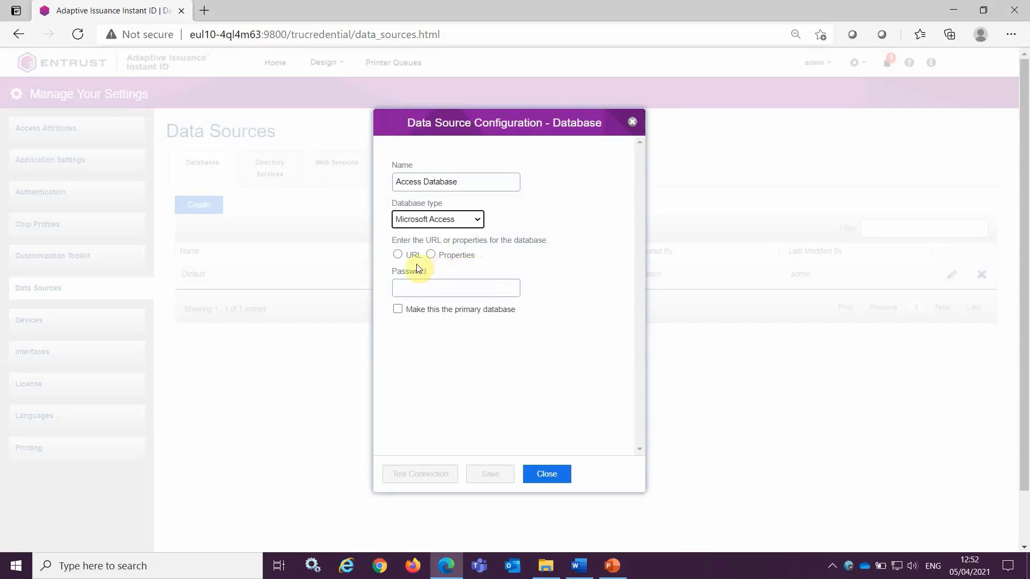
pyautogui.click(398, 256)
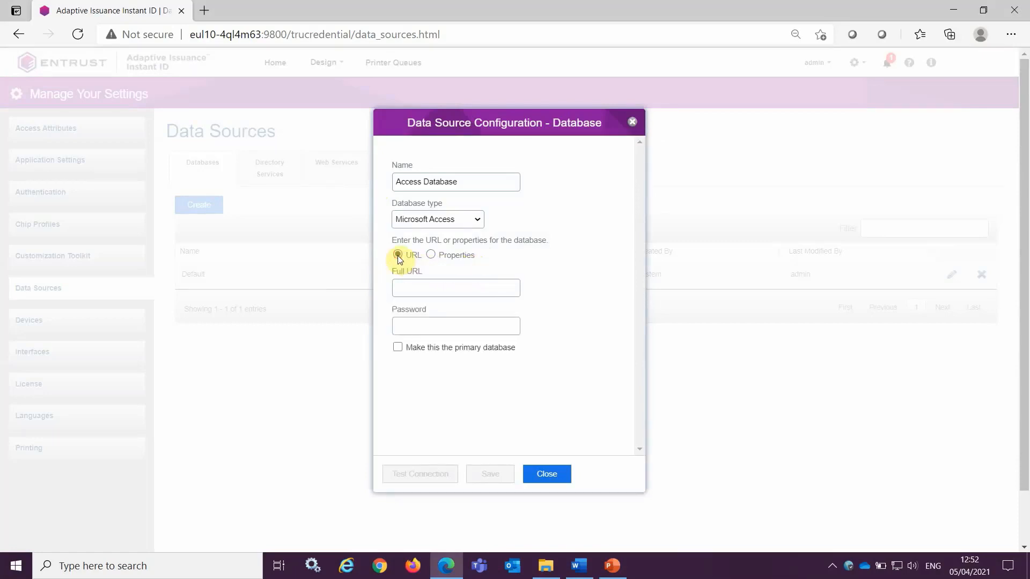
pyautogui.click(432, 255)
# Copy the Database folder's path from File Explorer and paste it into the Access data source's full file path
pyautogui.click(545, 565)
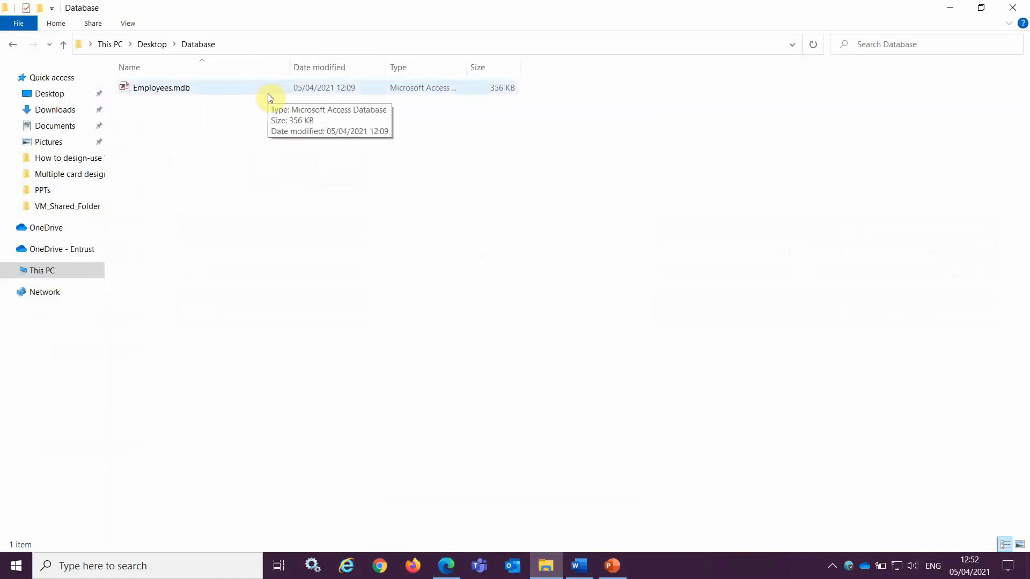
pyautogui.click(259, 45)
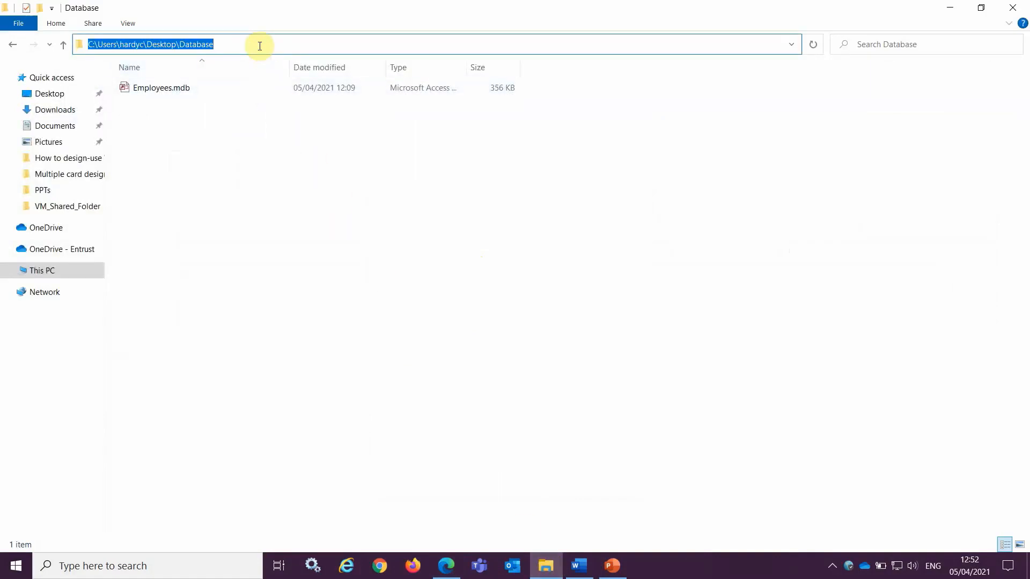
pyautogui.rightClick(259, 46)
pyautogui.click(287, 85)
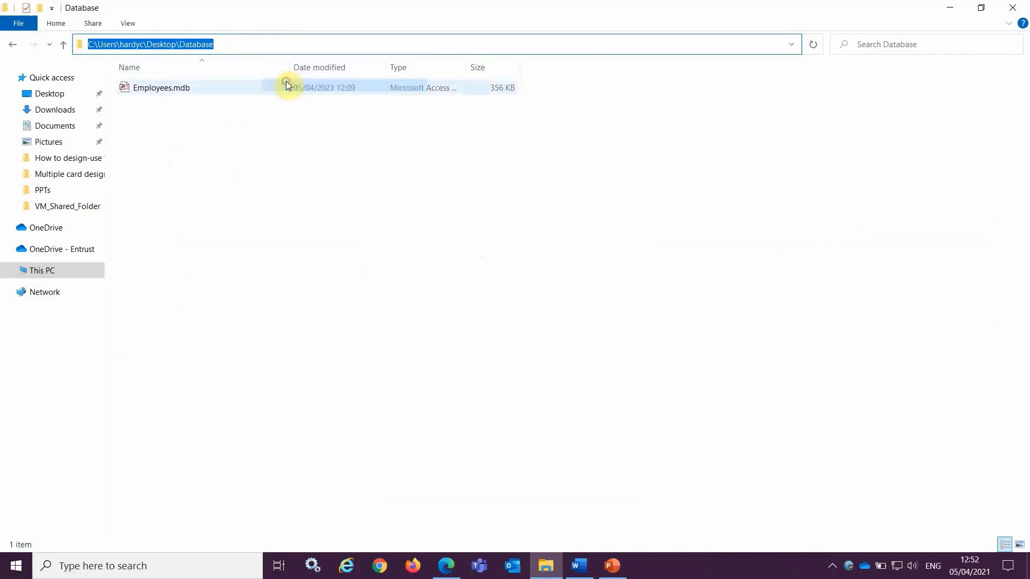
pyautogui.click(446, 566)
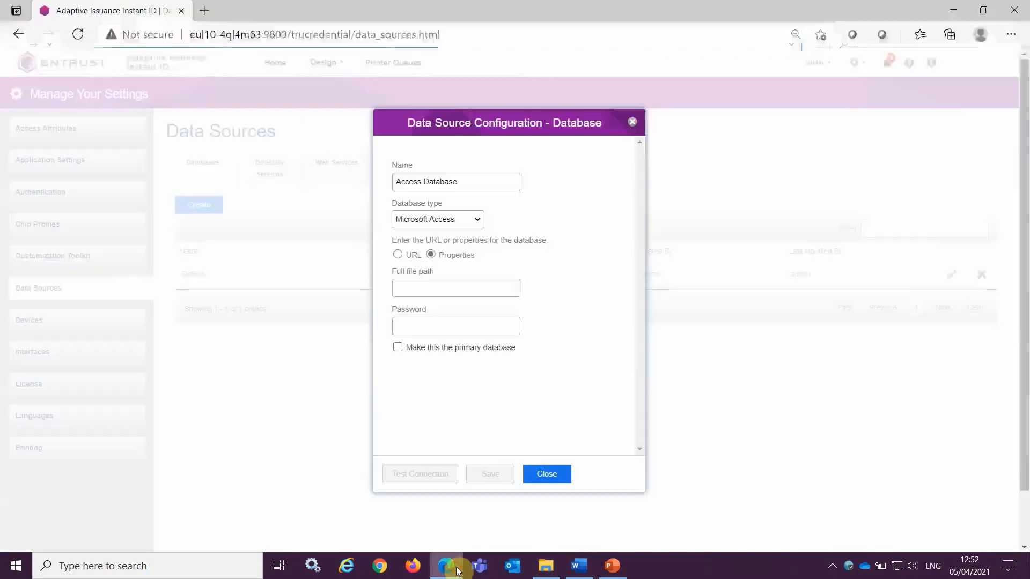
pyautogui.click(407, 290)
pyautogui.rightClick(407, 290)
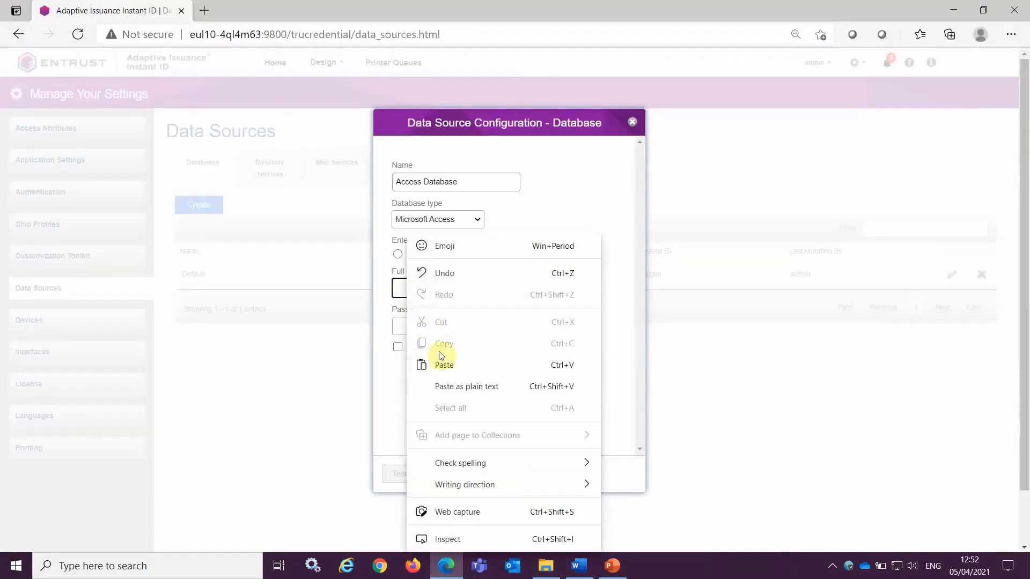
pyautogui.click(413, 359)
# Copy the Employees.mdb file name and append it after a backslash to the full file path
pyautogui.click(545, 566)
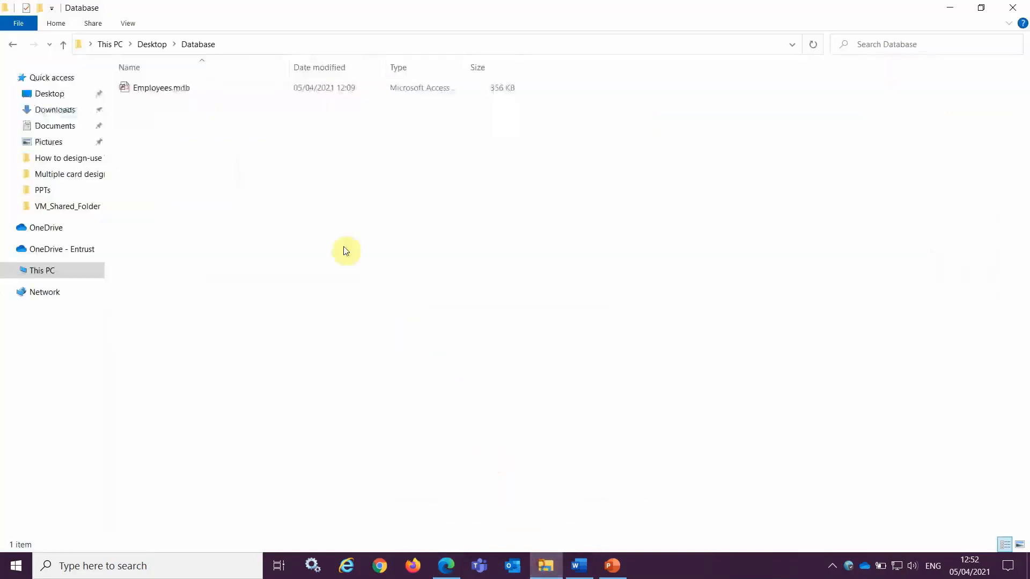
pyautogui.click(184, 88)
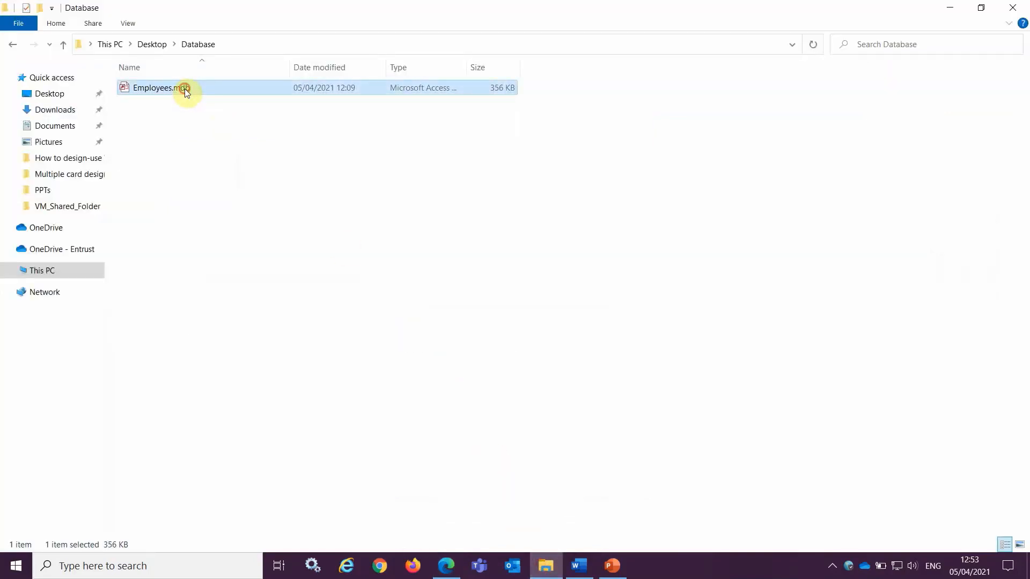
pyautogui.click(184, 89)
pyautogui.moveTo(195, 88); pyautogui.dragTo(134, 88)
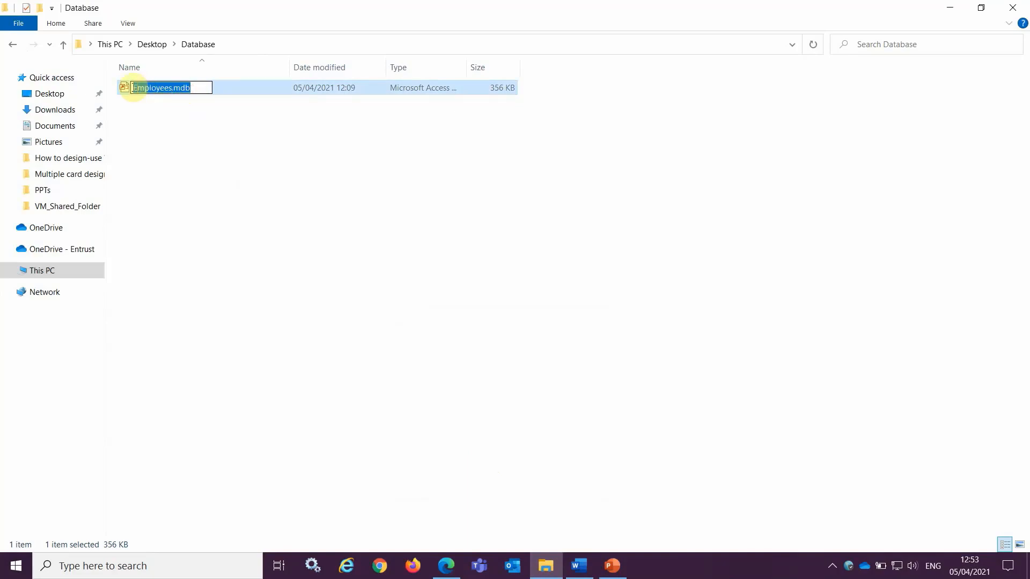
pyautogui.rightClick(138, 88)
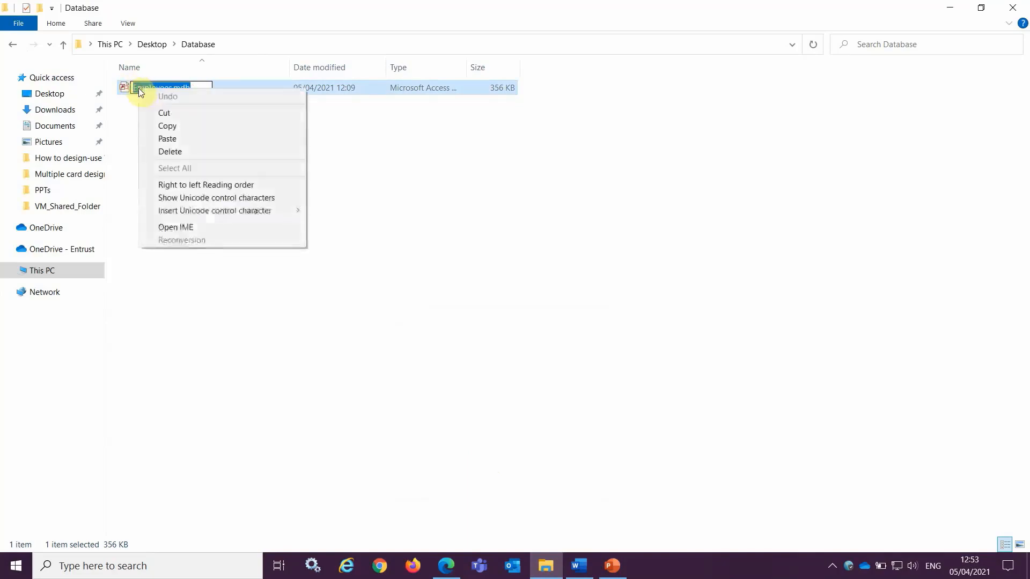
pyautogui.click(173, 125)
pyautogui.click(445, 566)
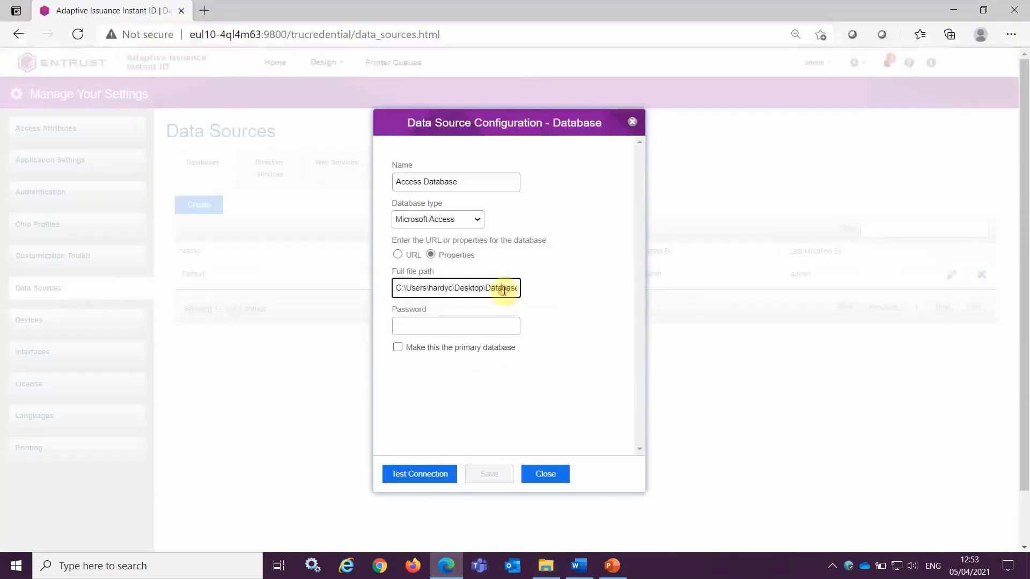
pyautogui.moveTo(504, 290); pyautogui.dragTo(547, 294)
pyautogui.click(518, 291)
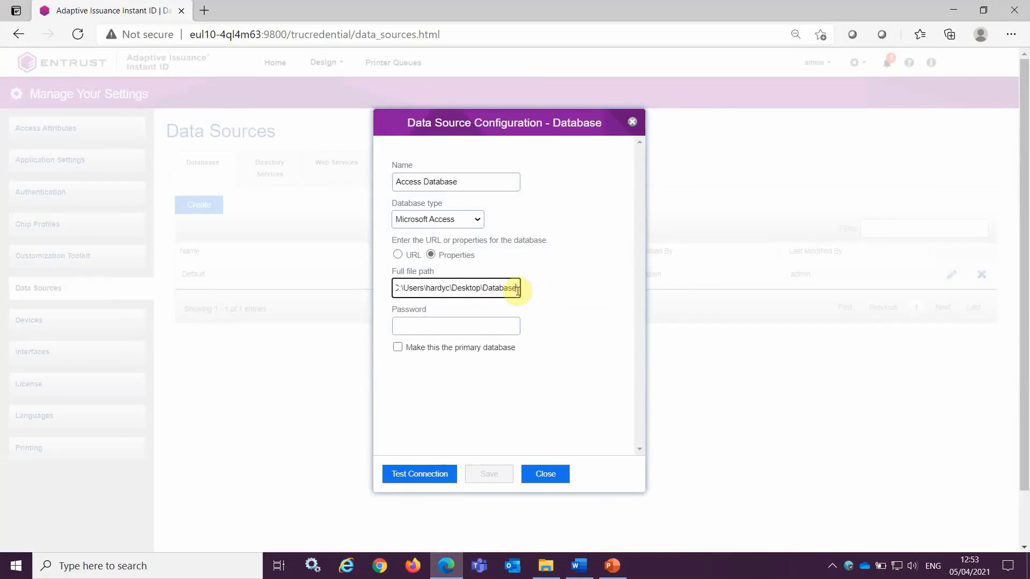
pyautogui.write('\\')
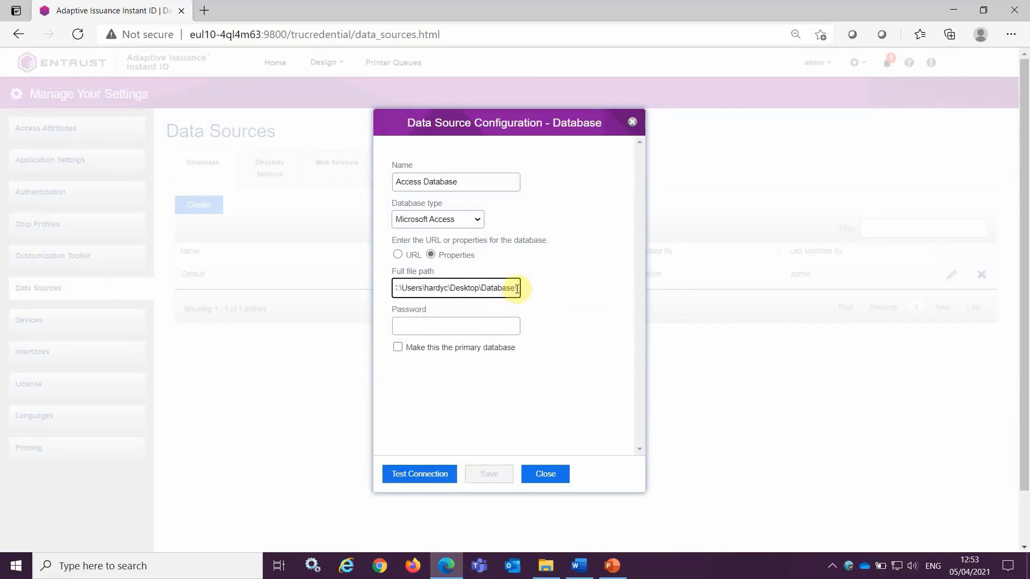
pyautogui.rightClick(517, 289)
pyautogui.click(554, 363)
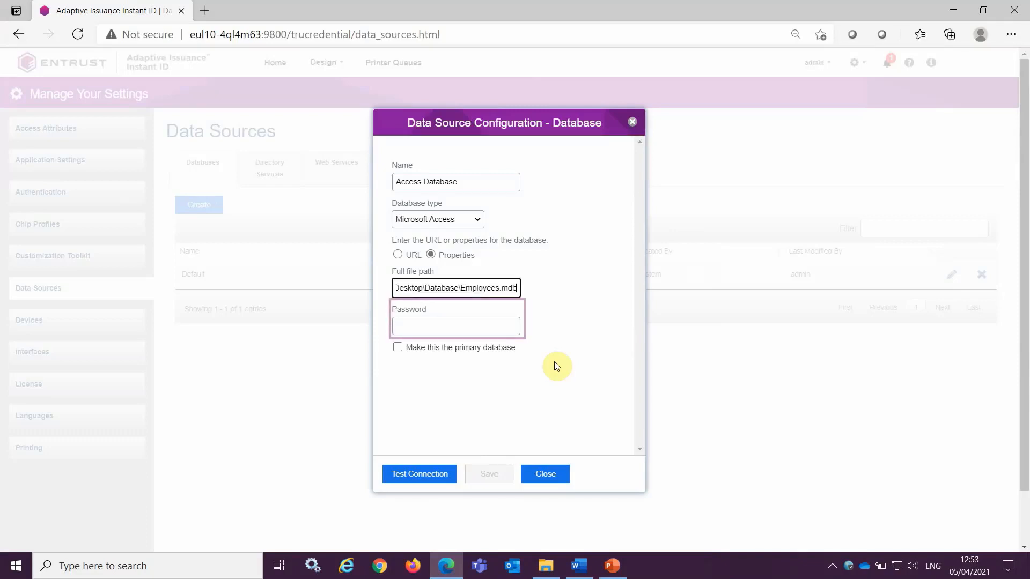
# Test the connection and save the Access Database data source
pyautogui.click(425, 475)
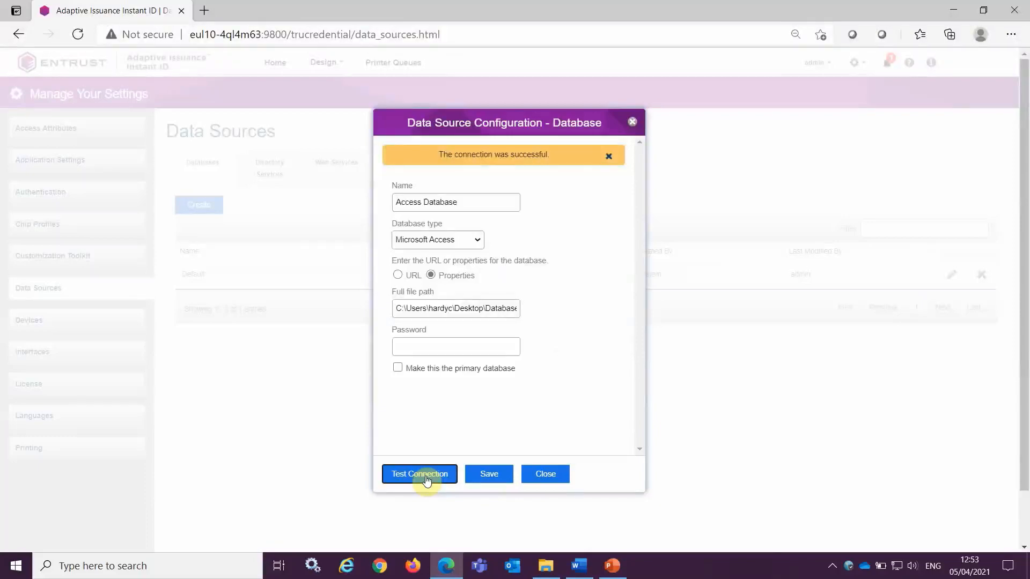
pyautogui.click(483, 472)
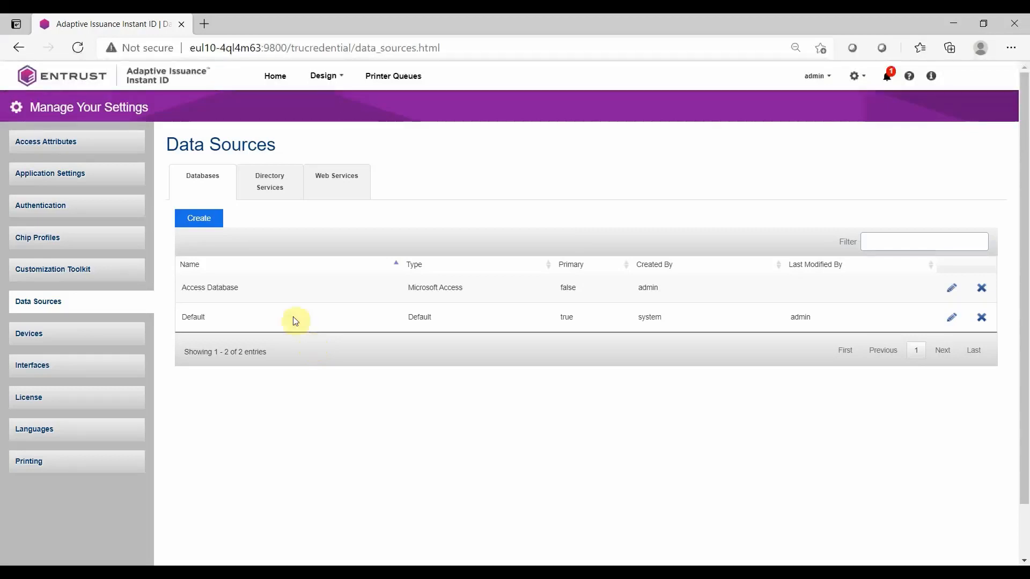
# Create a database data source named SQL Database of type Microsoft SQL Server, defined by properties
pyautogui.click(208, 217)
pyautogui.click(399, 200)
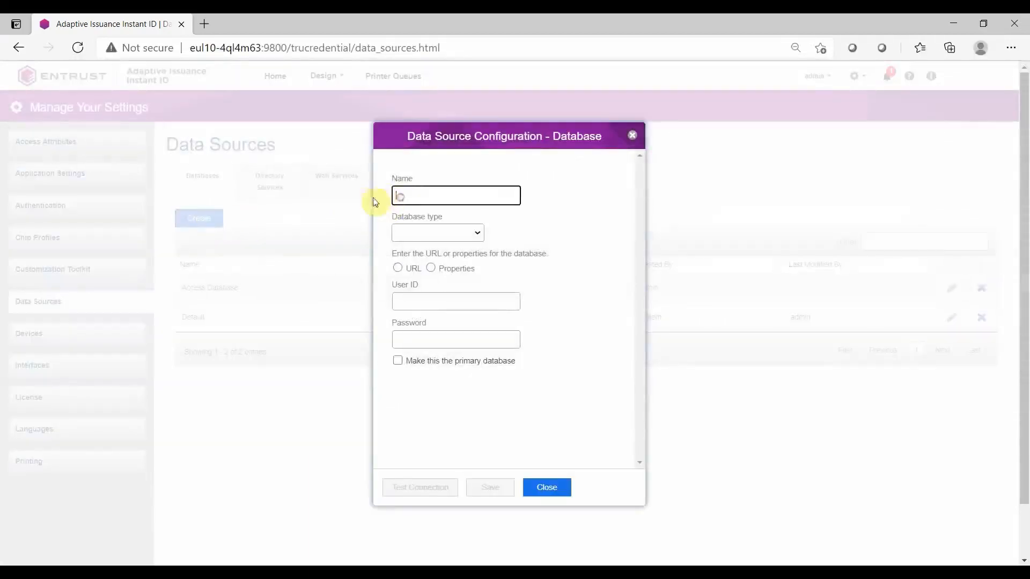
pyautogui.write('SQL Database')
pyautogui.click(475, 233)
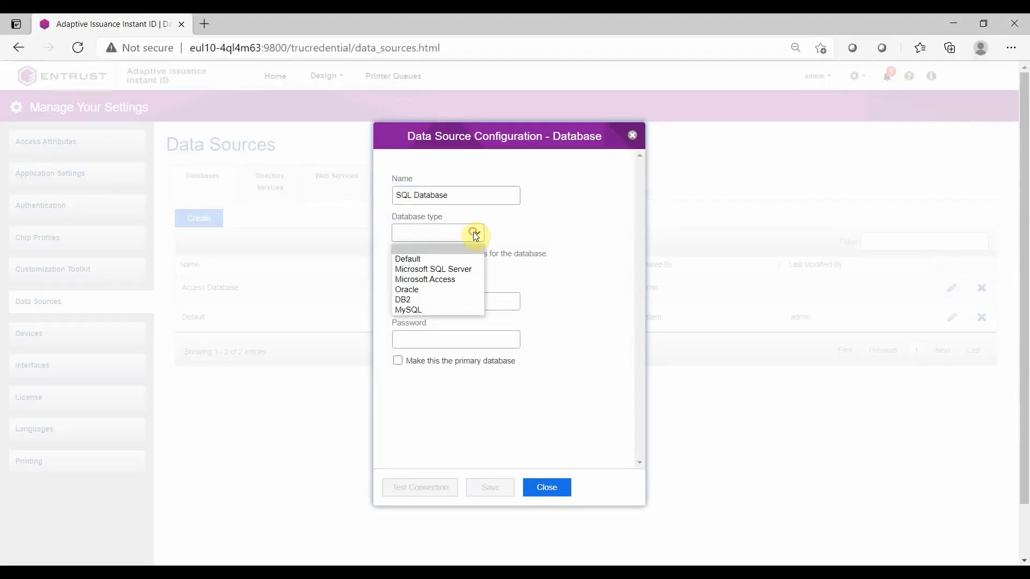
pyautogui.click(466, 268)
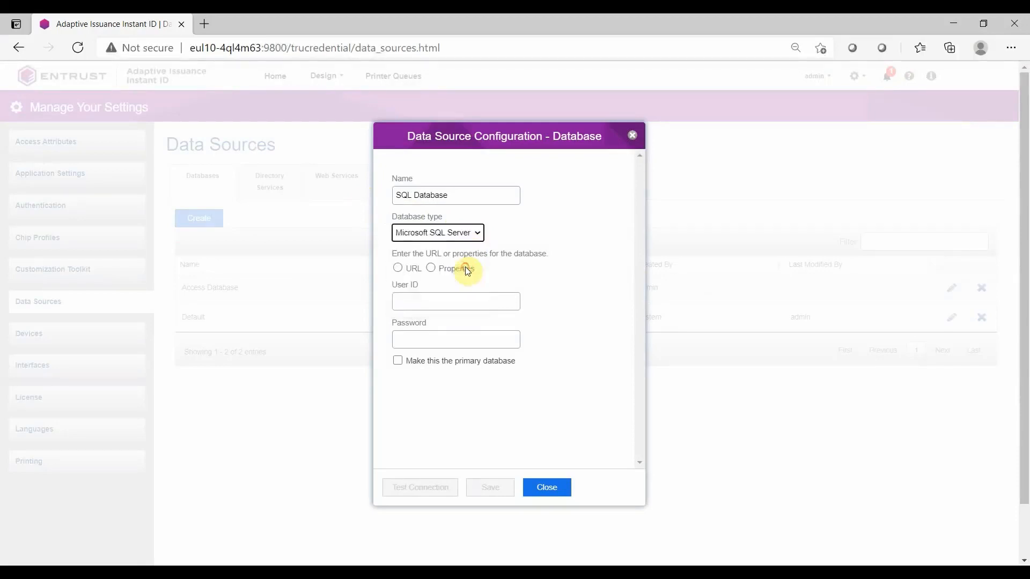
pyautogui.click(431, 267)
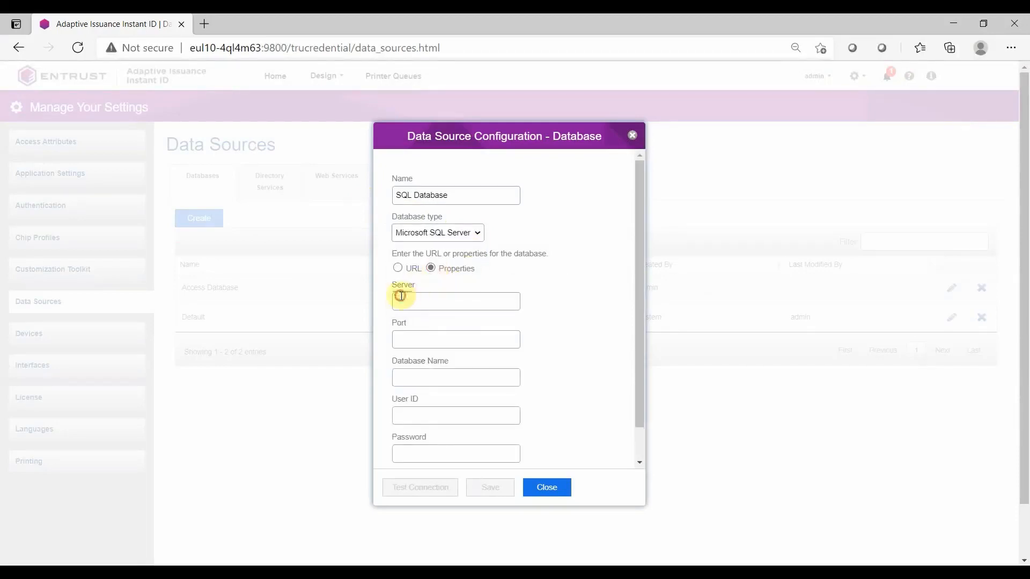
# Set the server to 172.18.5.222, the port to 1433 and the database name to Training
pyautogui.click(401, 296)
pyautogui.write('172.18.5.222')
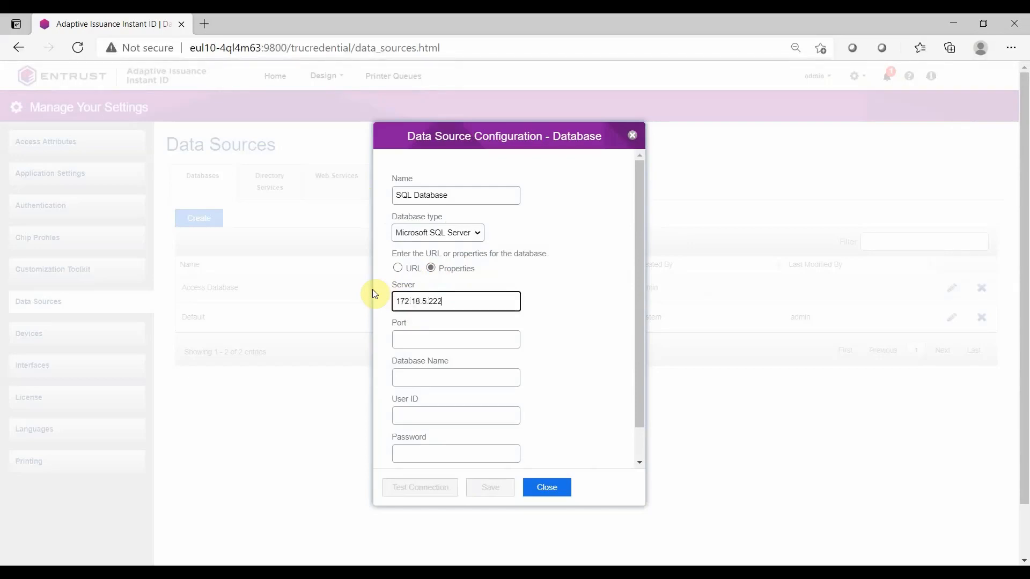
pyautogui.press('Tab')
pyautogui.write('1433')
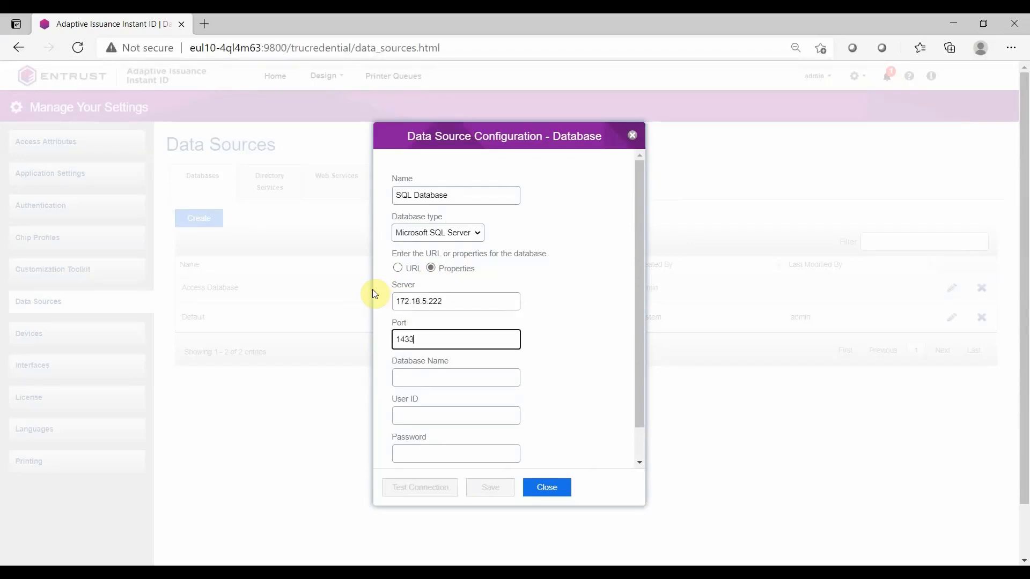
pyautogui.press('Tab')
pyautogui.write('Training')
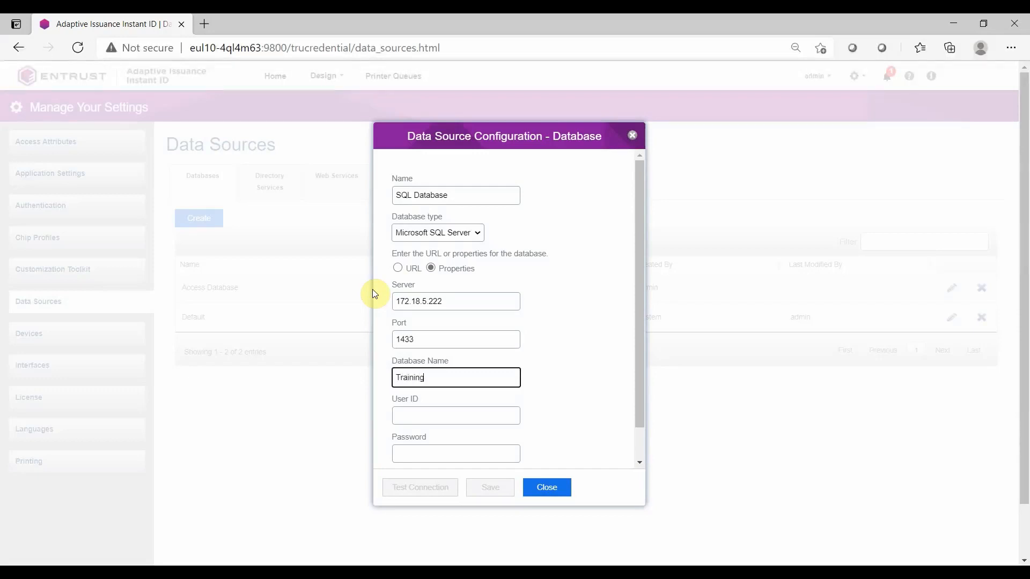
# Enter user ID admin and the database account password, test the connection and save the SQL Database source
pyautogui.press('Tab')
pyautogui.write('admin')
pyautogui.press('Tab')
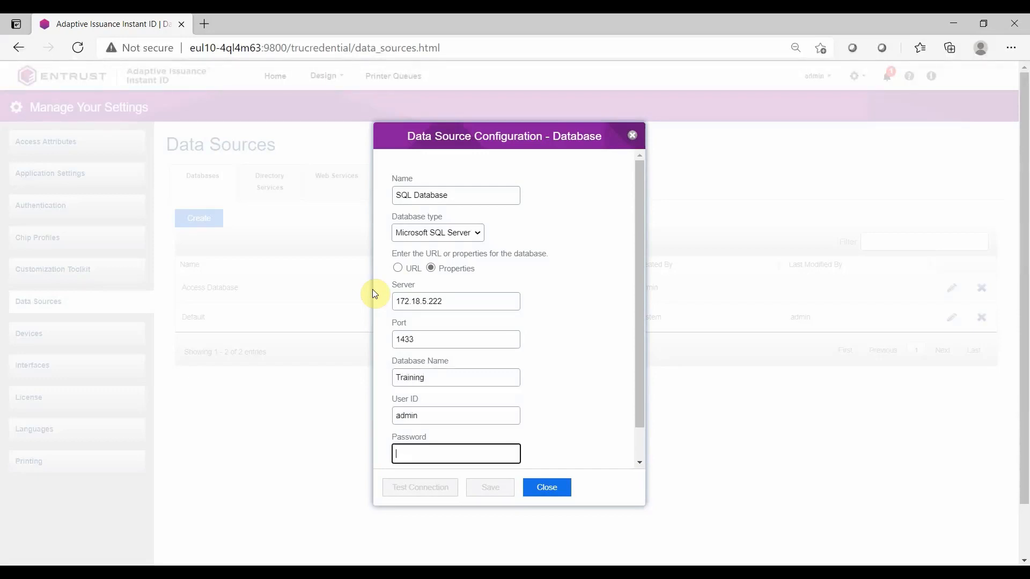
pyautogui.write('••••••••••')
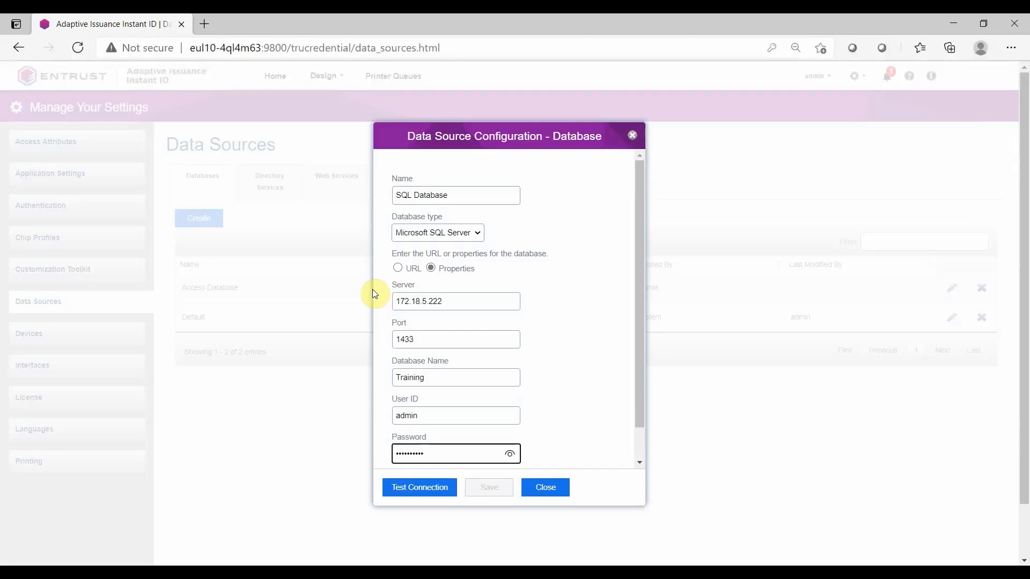
pyautogui.click(433, 488)
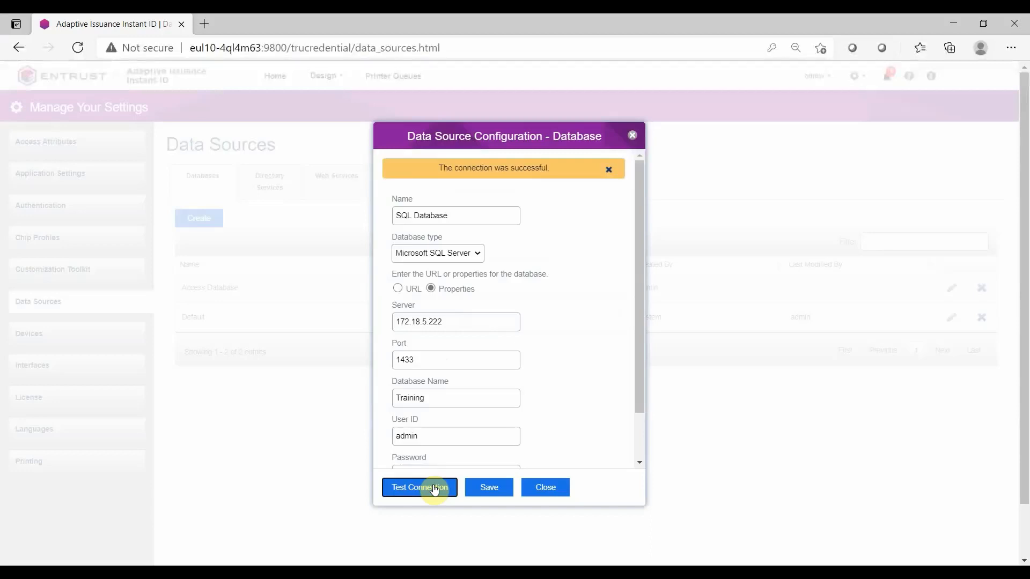
pyautogui.click(481, 488)
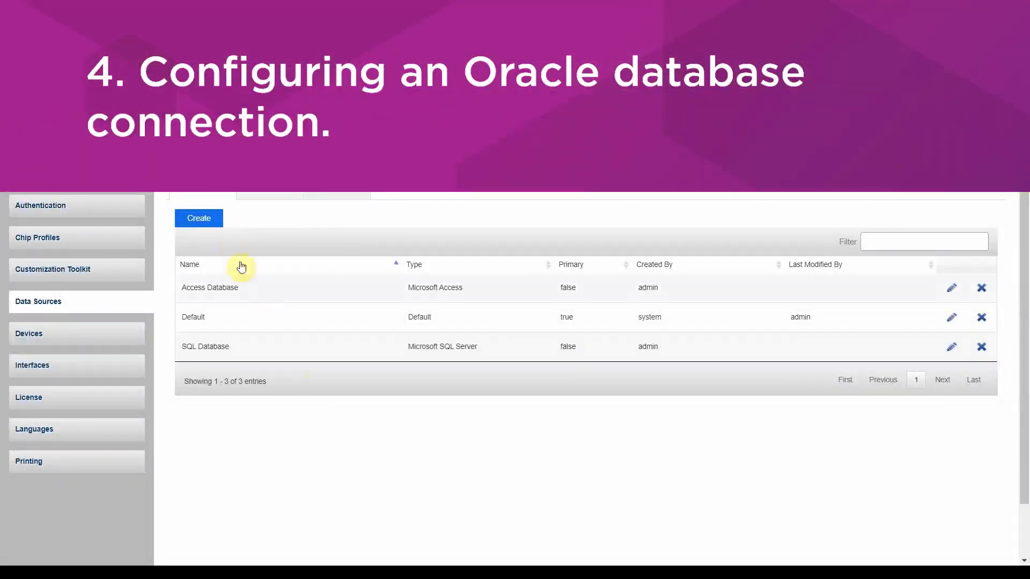
# Create a database data source named Oracle Database of type Oracle, defined by properties
pyautogui.click(214, 219)
pyautogui.write('O')
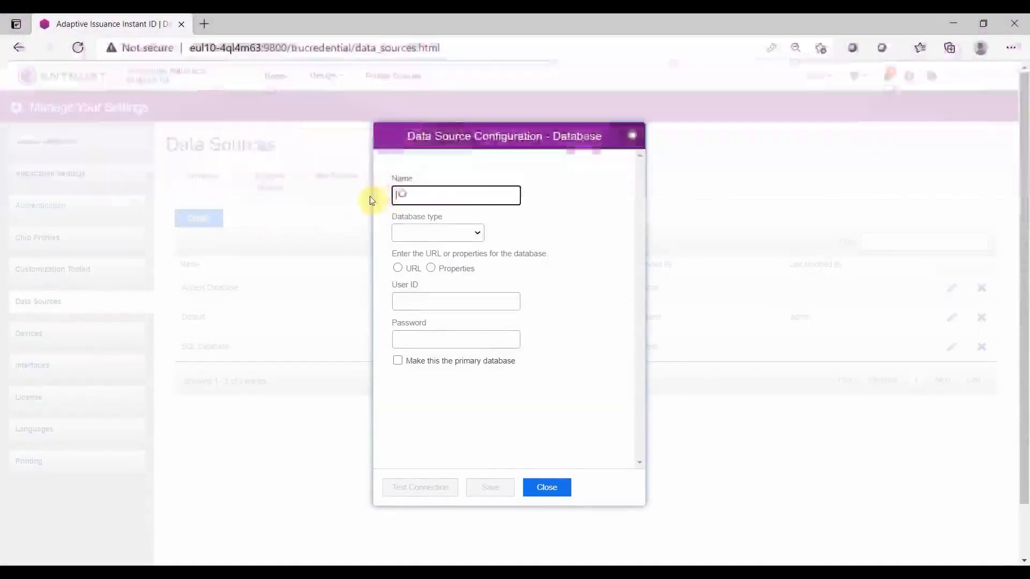
pyautogui.write('racle Database')
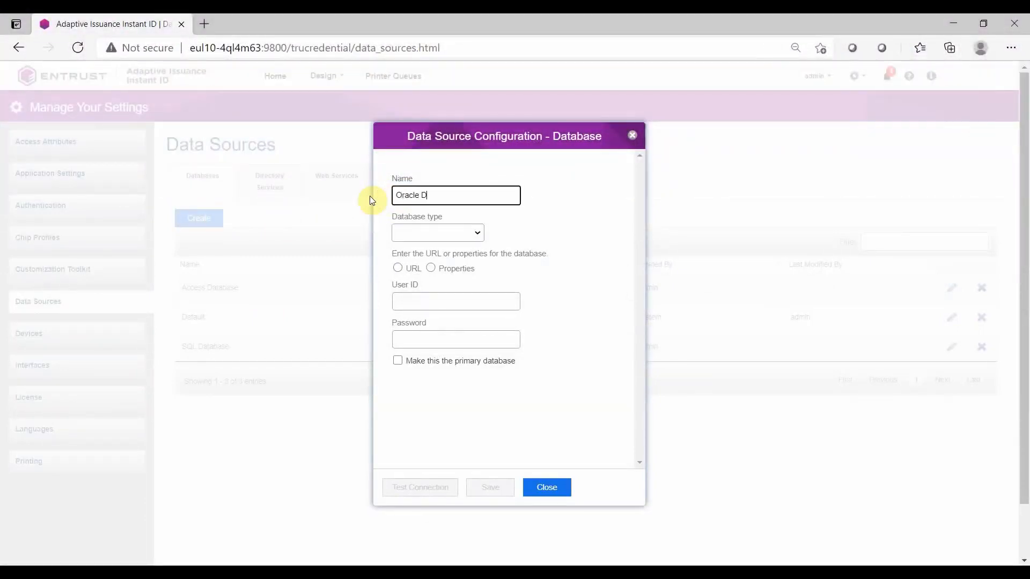
pyautogui.click(469, 234)
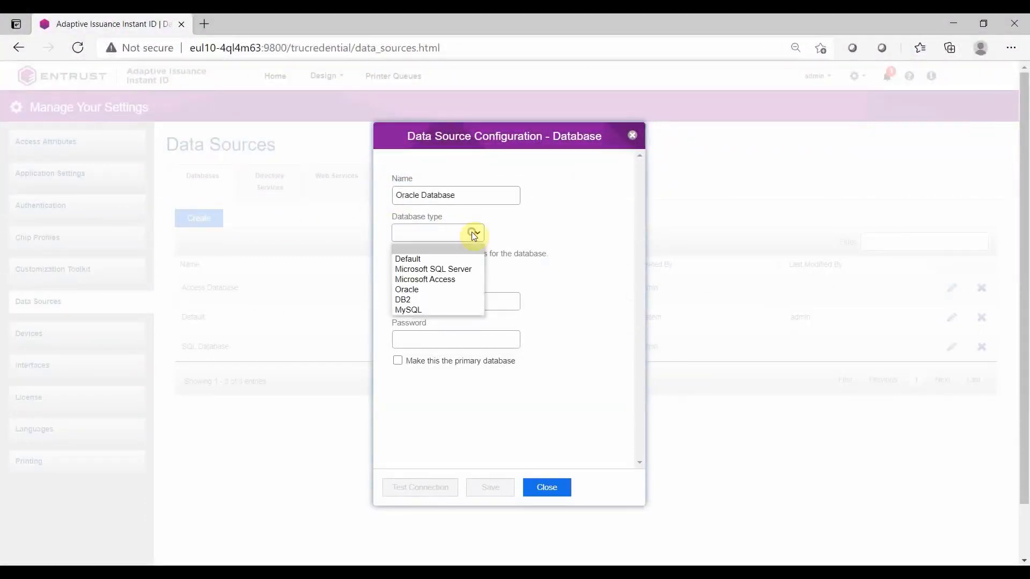
pyautogui.click(461, 289)
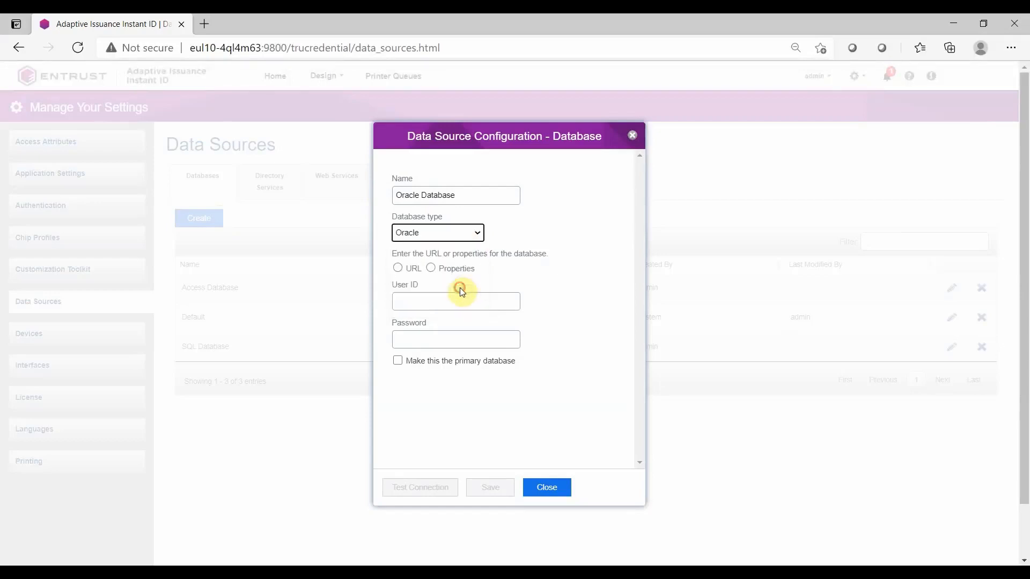
pyautogui.click(431, 269)
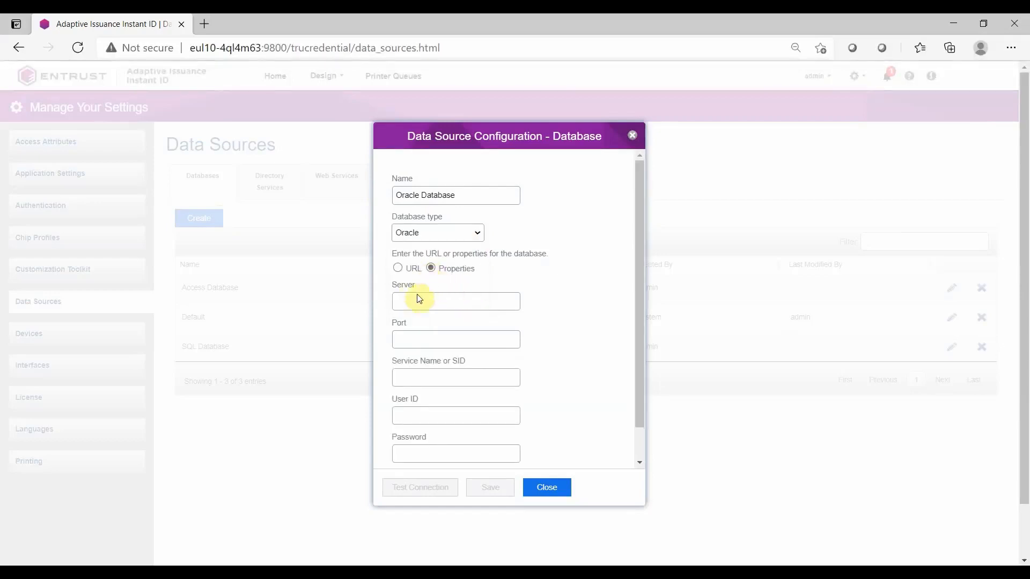
# Set the Oracle server to 172.18.5.45, the port to 1521 and the service name to SDO
pyautogui.click(404, 300)
pyautogui.write('172.18.5.45')
pyautogui.press('Tab')
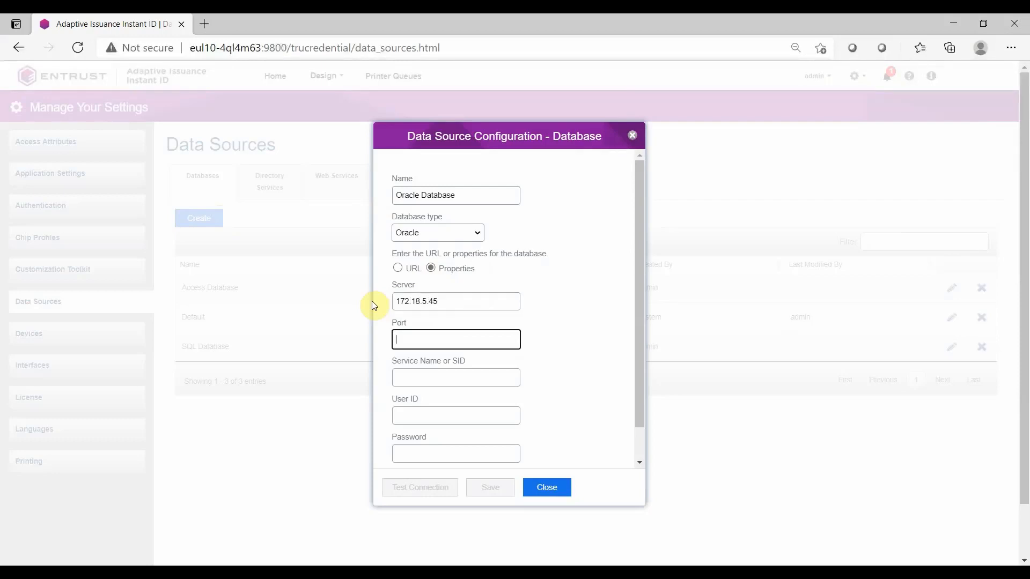
pyautogui.write('1521')
pyautogui.press('Tab')
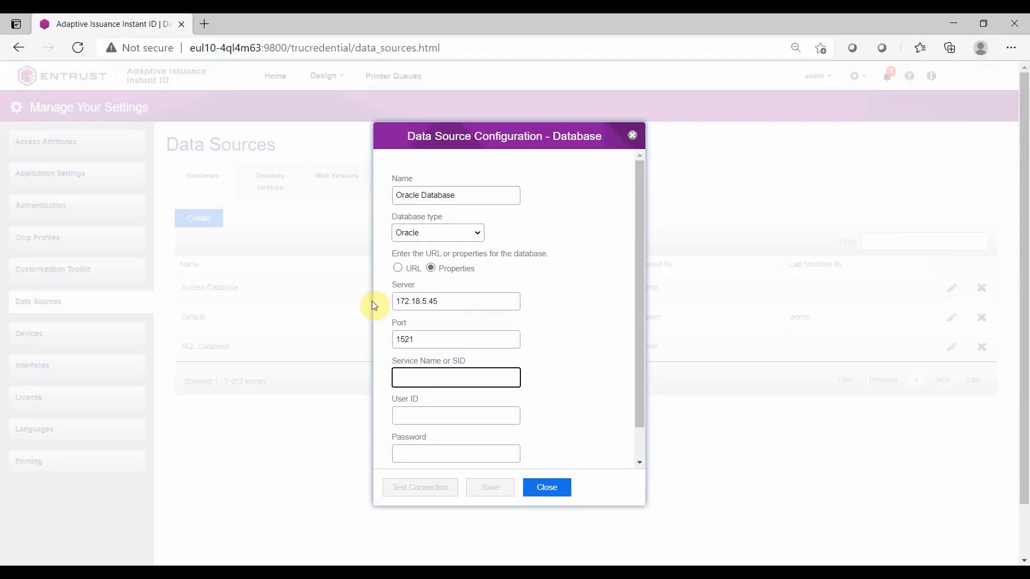
pyautogui.write('SDO')
pyautogui.press('Tab')
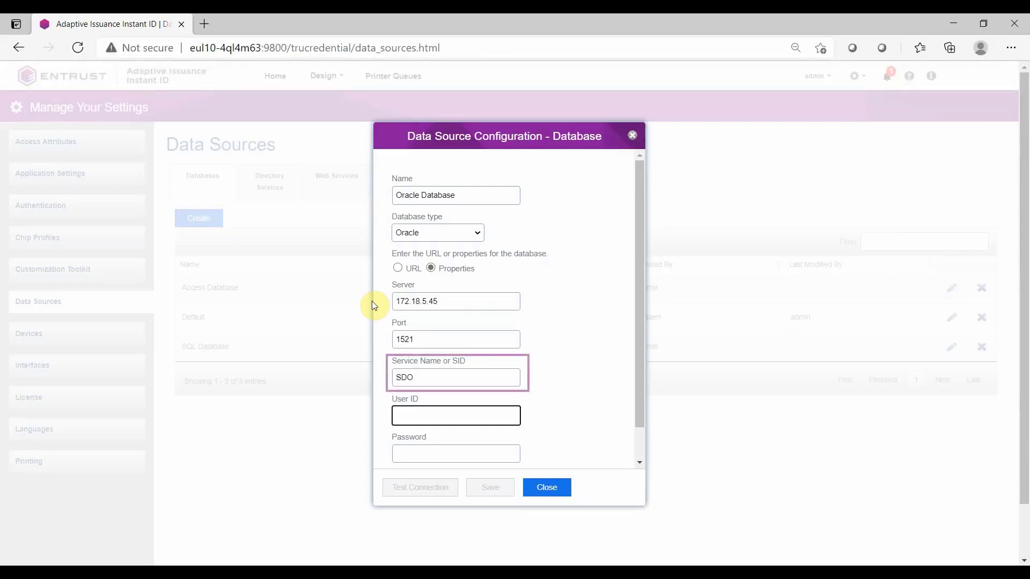
# Enter user ID Student and the database account password, test the connection and save the Oracle Database source
pyautogui.write('Student')
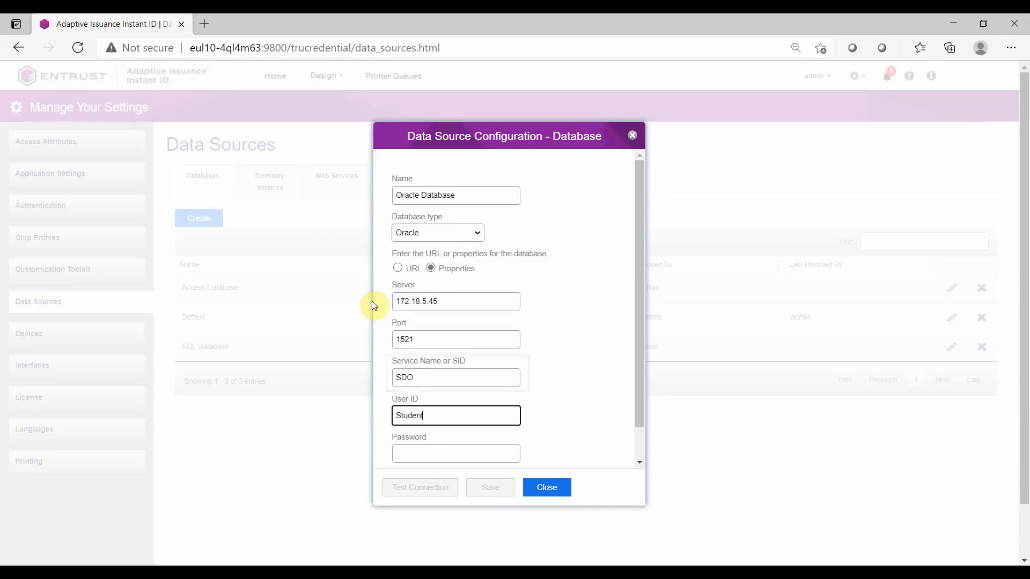
pyautogui.press('Tab')
pyautogui.write('password')
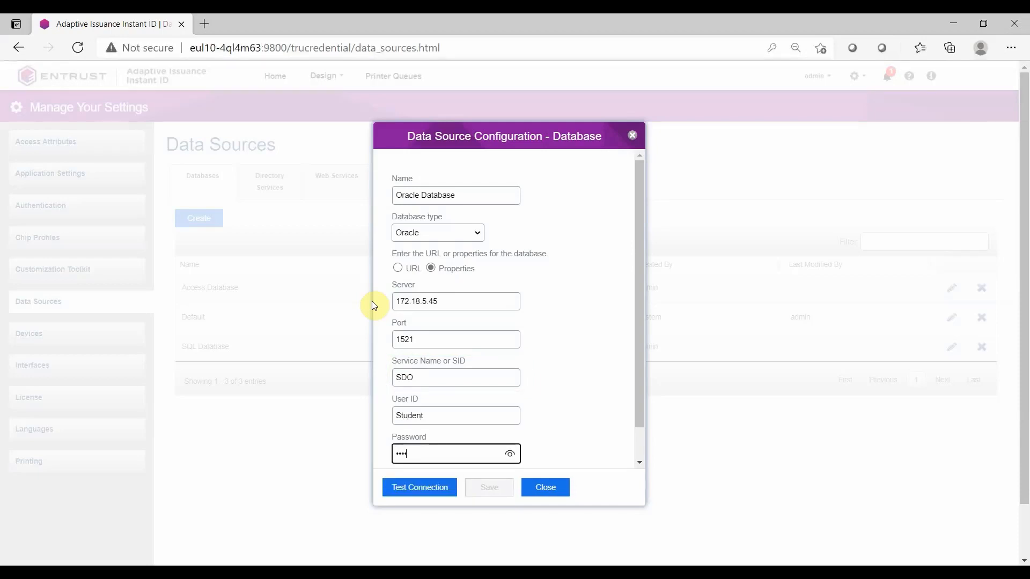
pyautogui.write('12')
pyautogui.click(424, 489)
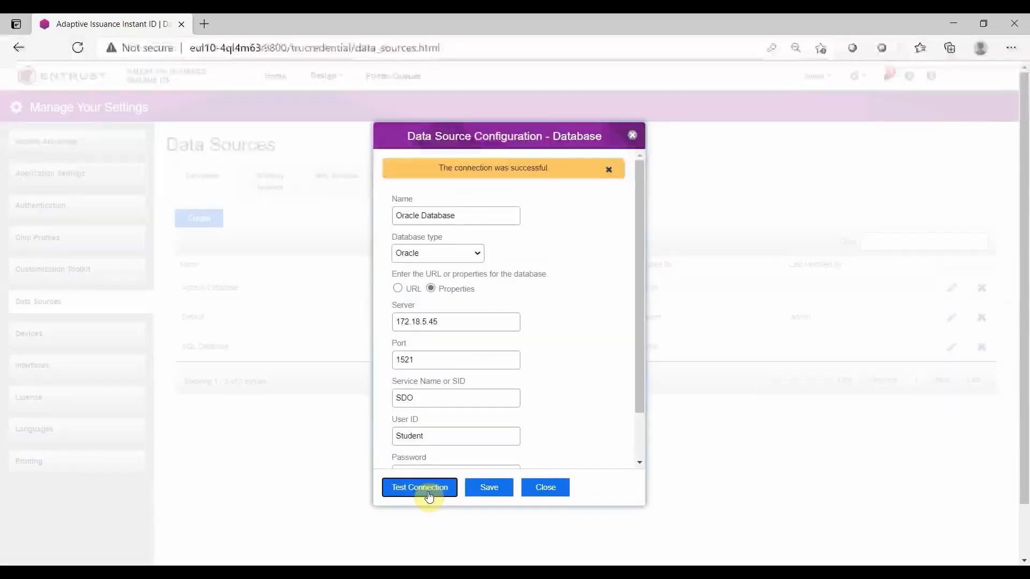
pyautogui.click(477, 488)
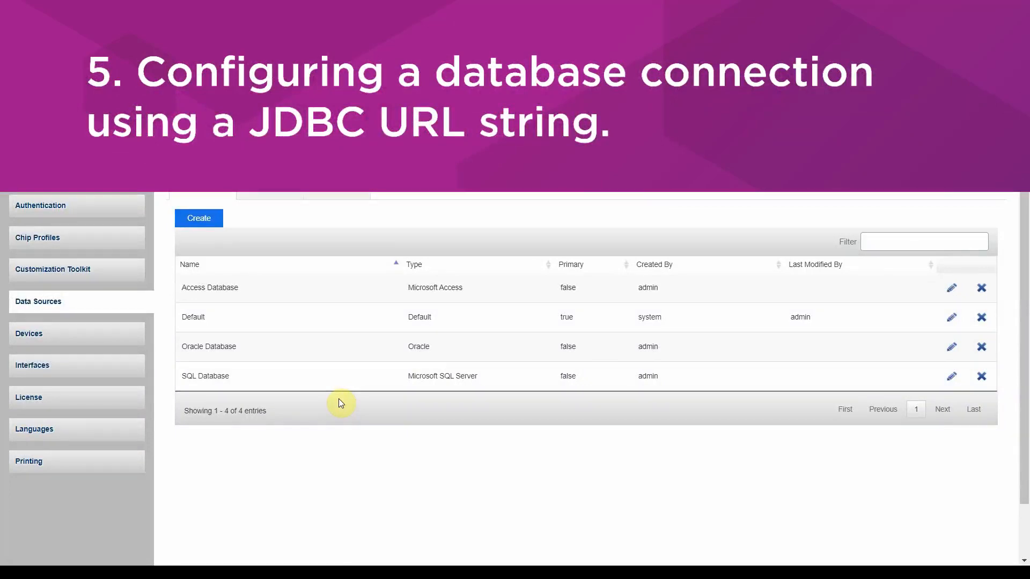
# Create a database data source named SQL with JDBC URL of type Microsoft SQL Server
pyautogui.click(204, 221)
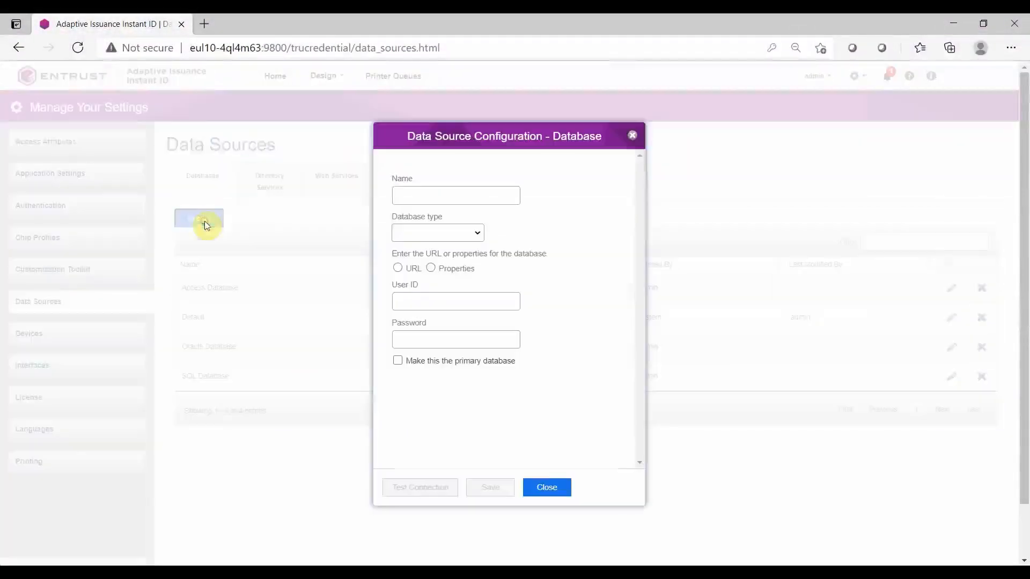
pyautogui.click(397, 195)
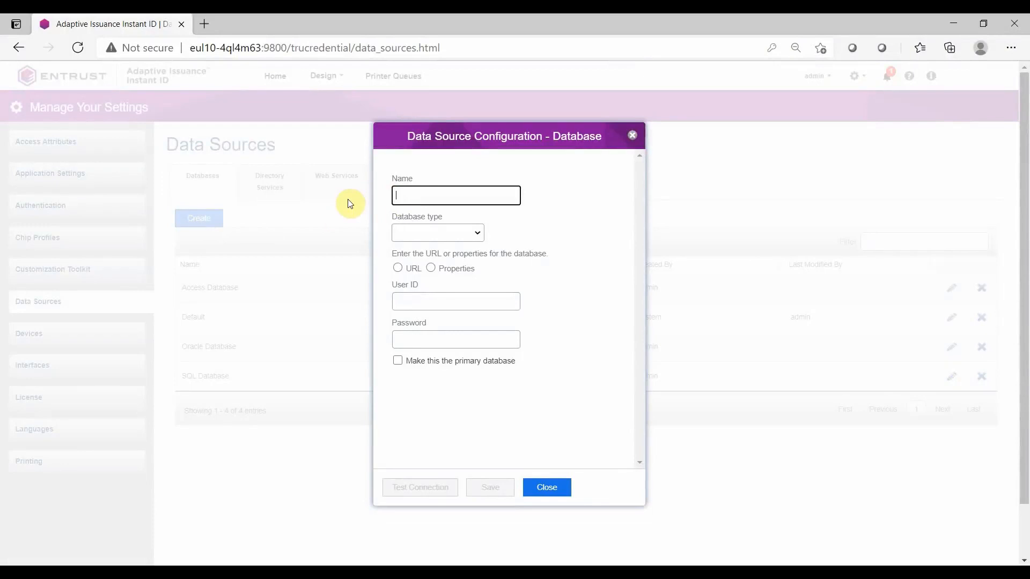
pyautogui.write('SQL with JDBC URL')
pyautogui.click(438, 234)
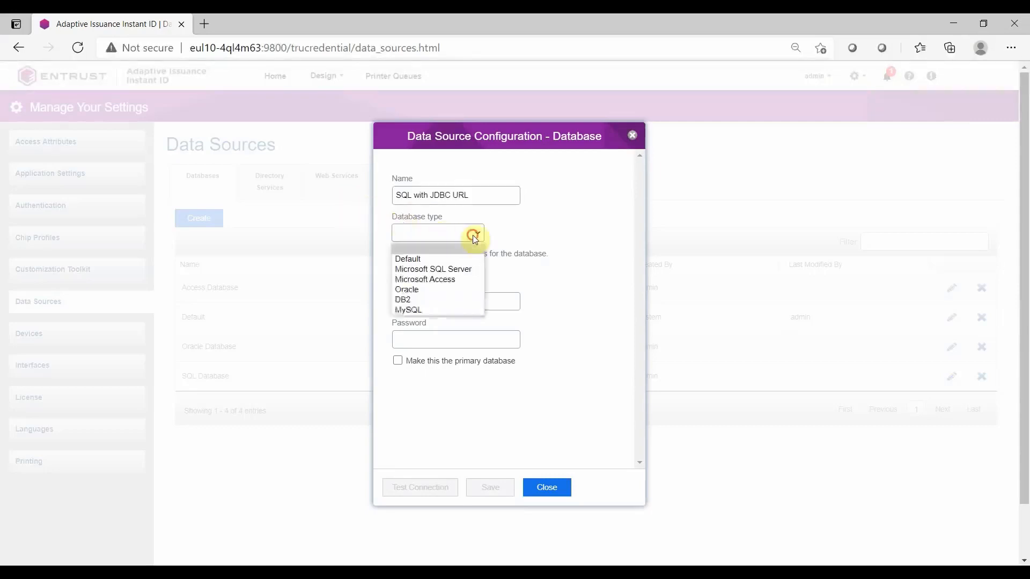
pyautogui.click(468, 269)
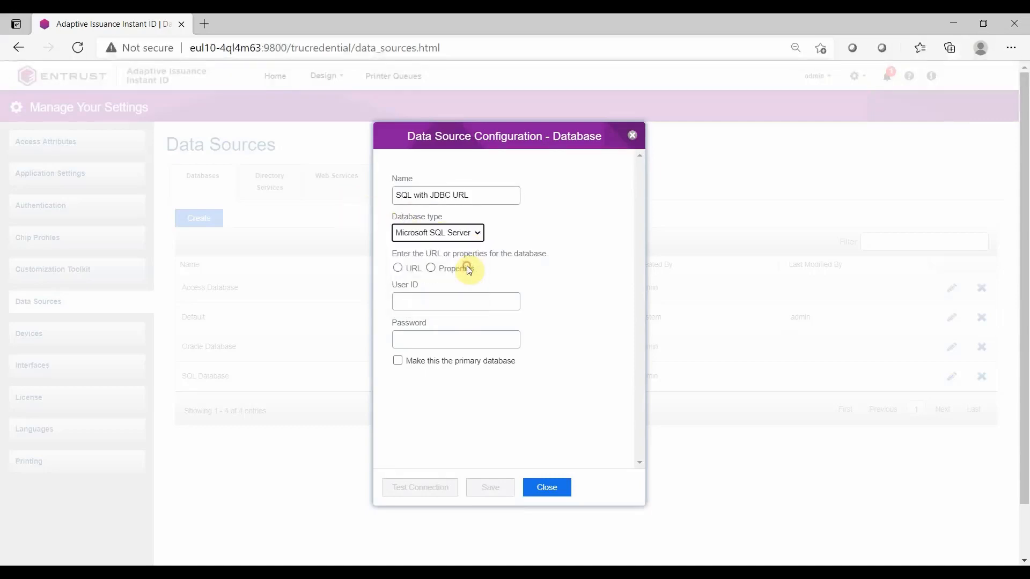
# Define the source by URL, entering jdbc:sqlserver://172.18.5.222:1433;databaseName=Training as the full URL
pyautogui.click(401, 269)
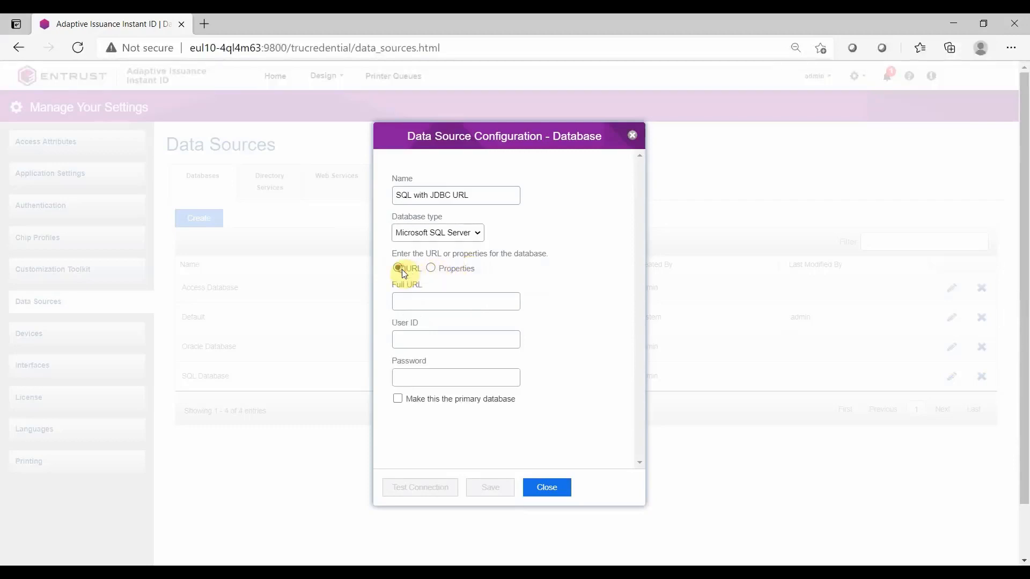
pyautogui.click(400, 301)
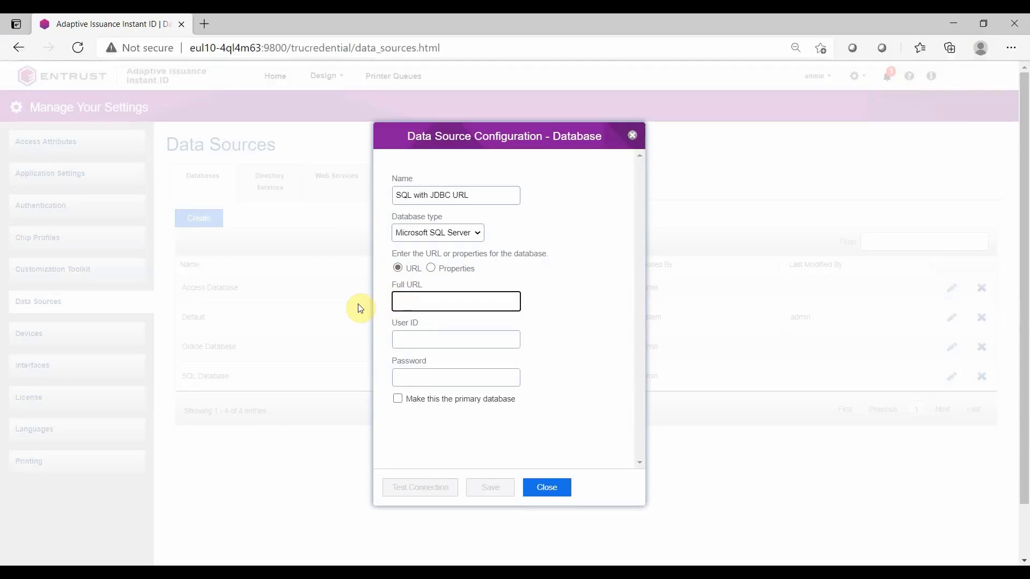
pyautogui.write('jdbc:sqlserver://172.18.5')
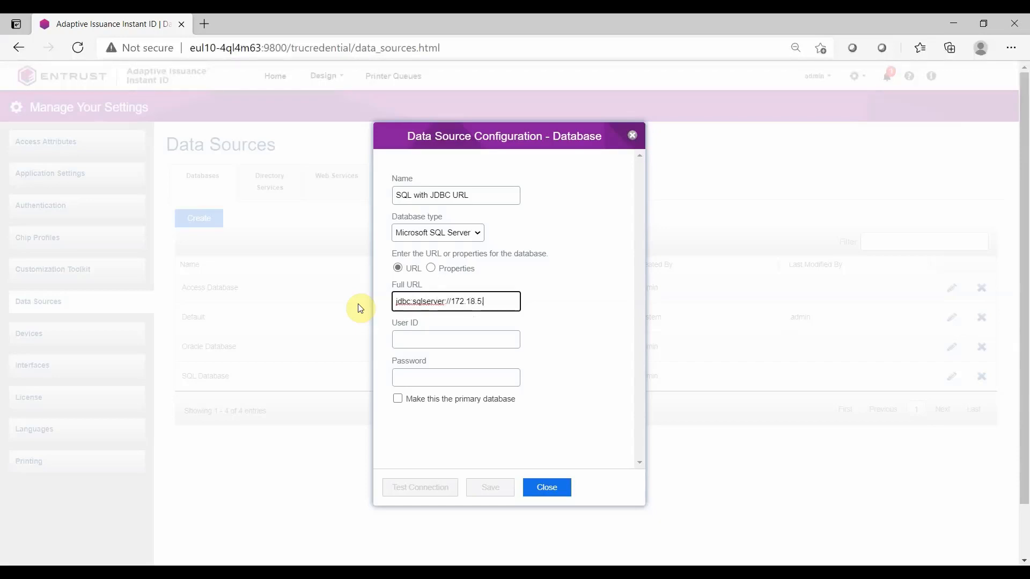
pyautogui.write('.222:1433')
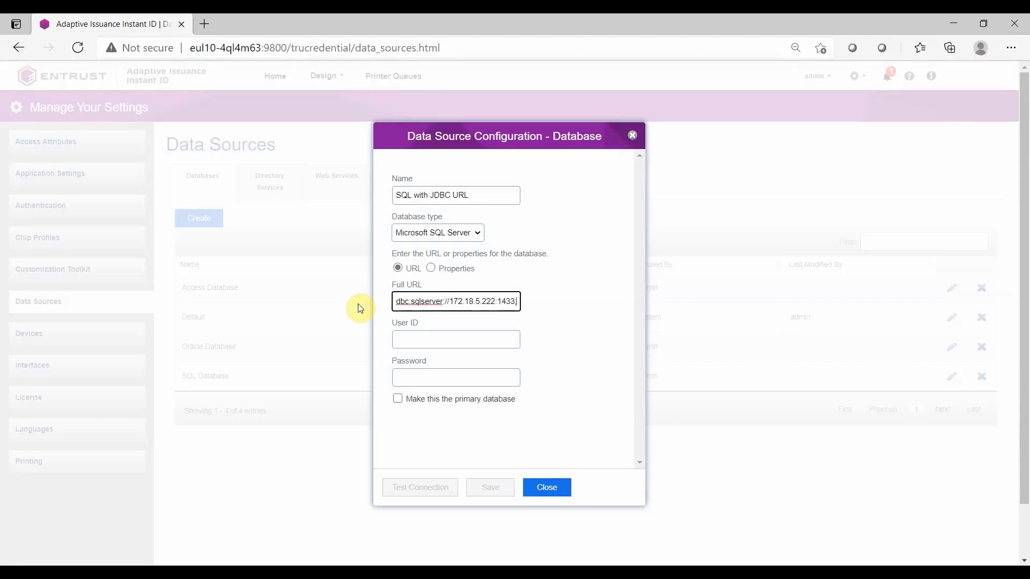
pyautogui.write(';database')
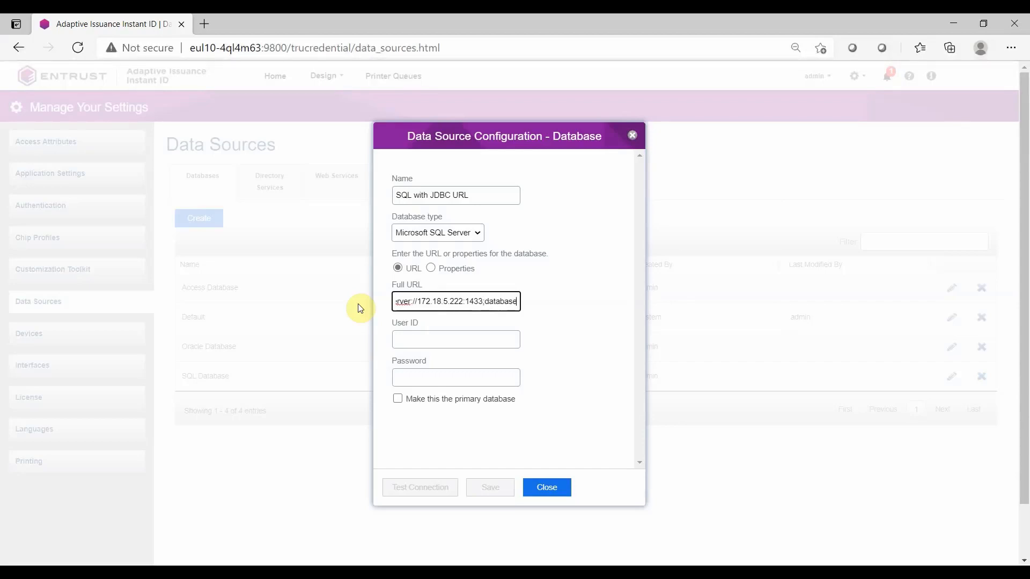
pyautogui.write('Name')
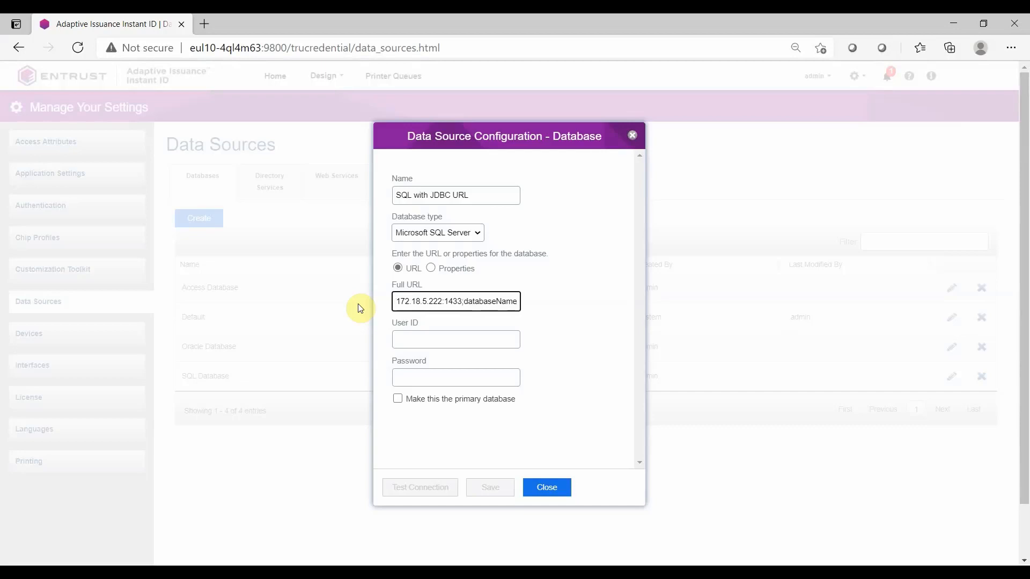
pyautogui.write('=Training')
# Enter user ID admin and the database account password, test the connection and save the JDBC URL source
pyautogui.press('Tab')
pyautogui.write('admin')
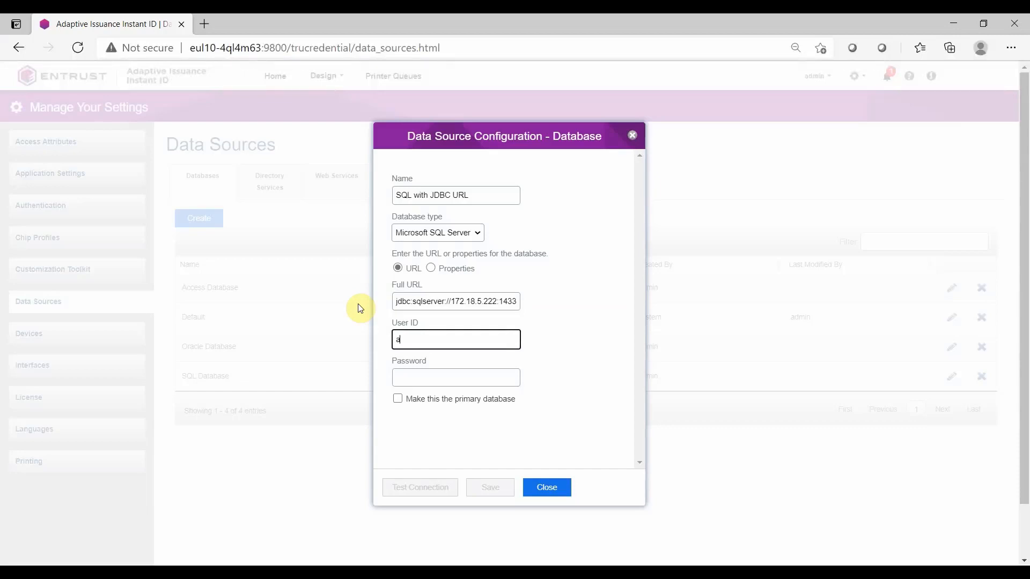
pyautogui.press('Tab')
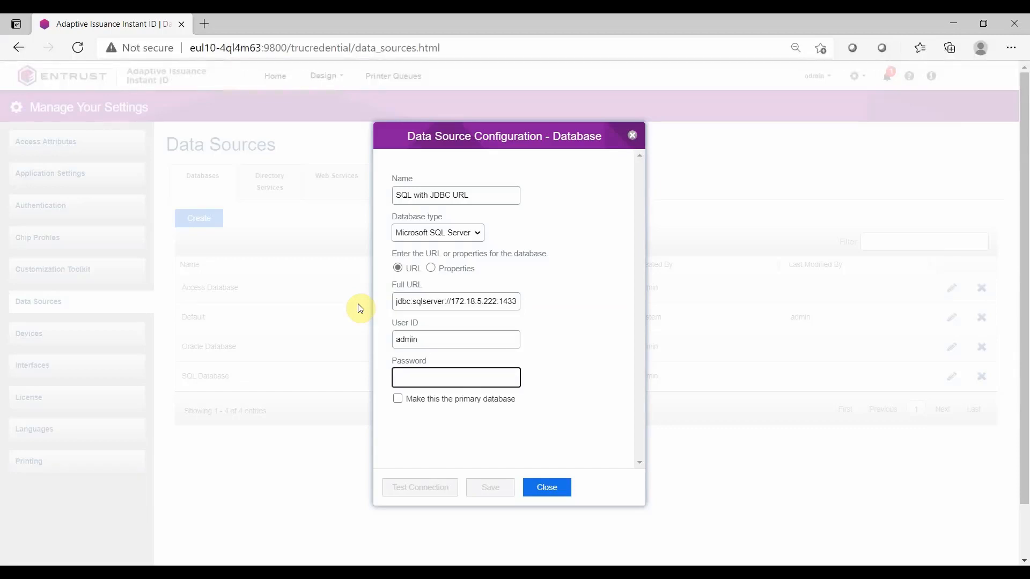
pyautogui.write('*********')
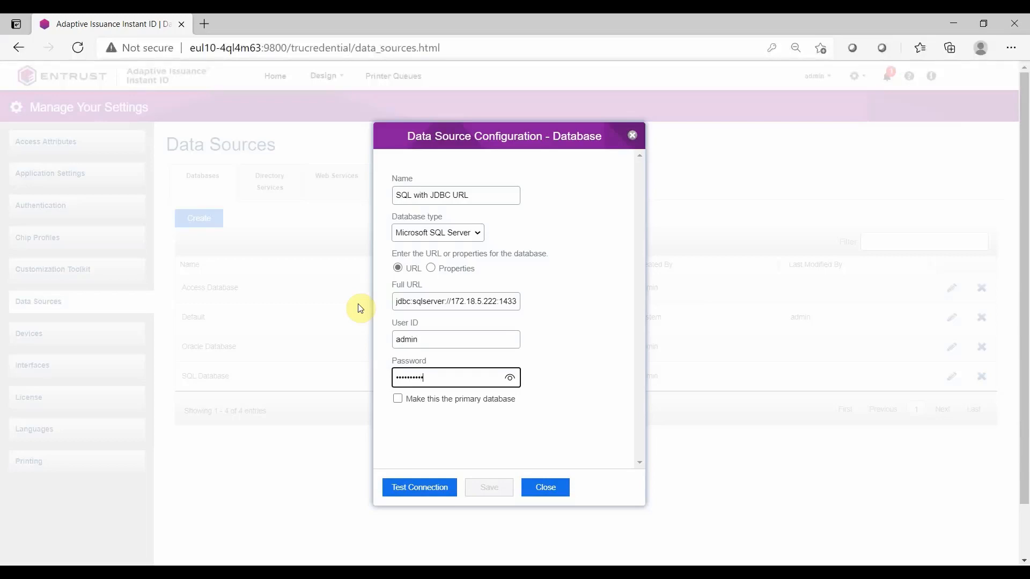
pyautogui.click(418, 487)
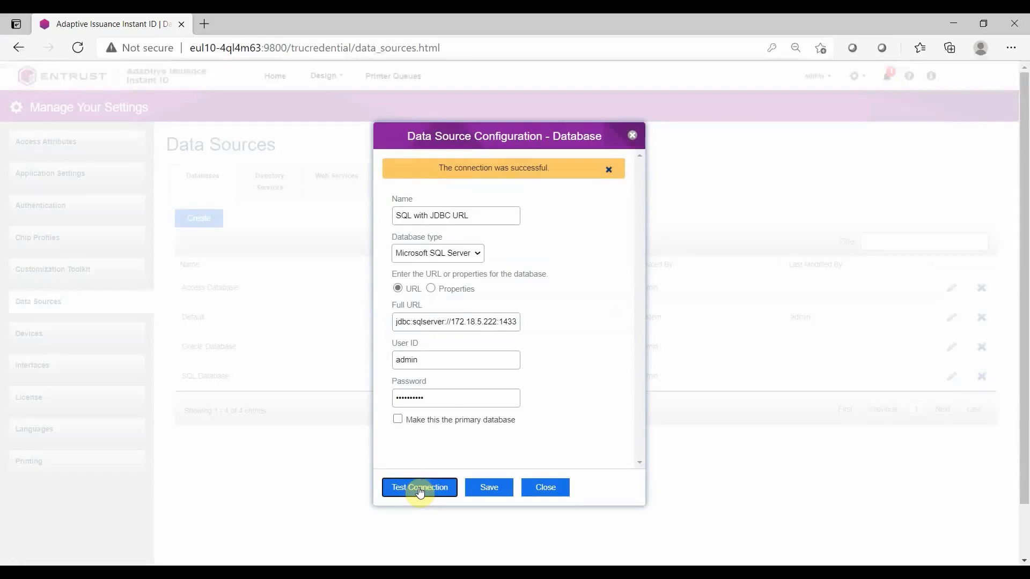
pyautogui.click(472, 488)
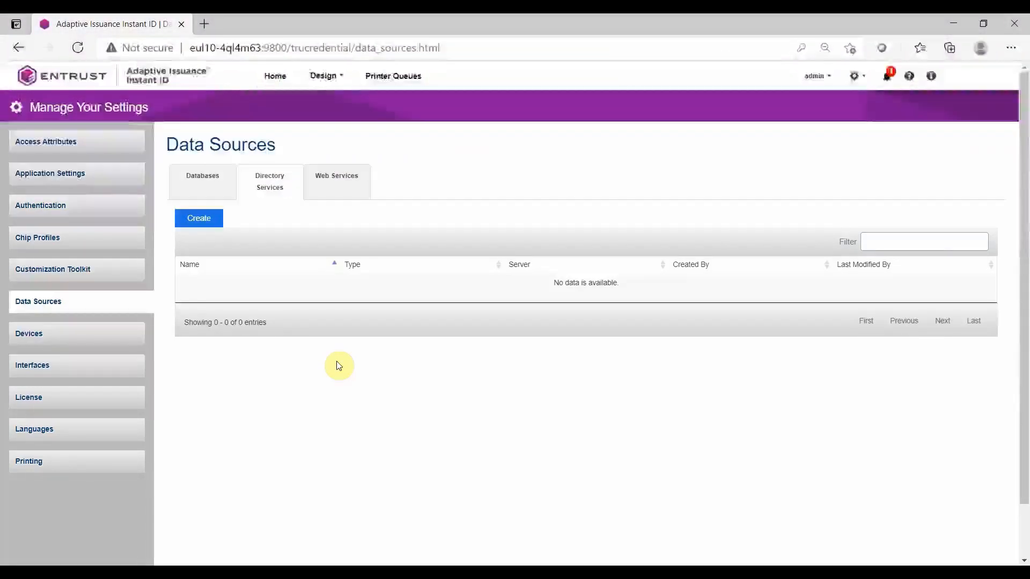
# Create a directory service data source named Active Directory Data Source, keeping protocol ldap:// and type Active Directory
pyautogui.click(210, 229)
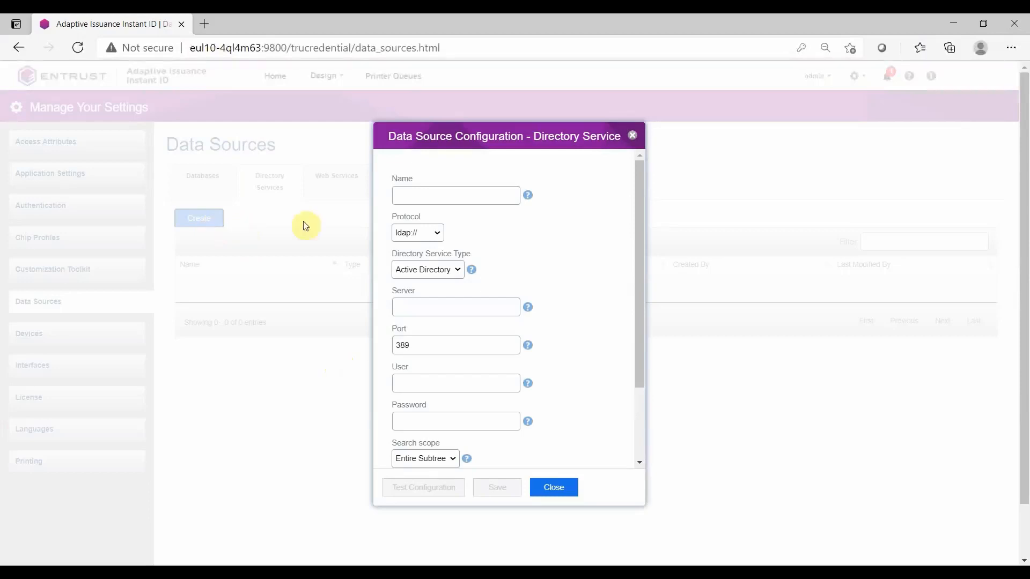
pyautogui.click(398, 196)
pyautogui.write('Active')
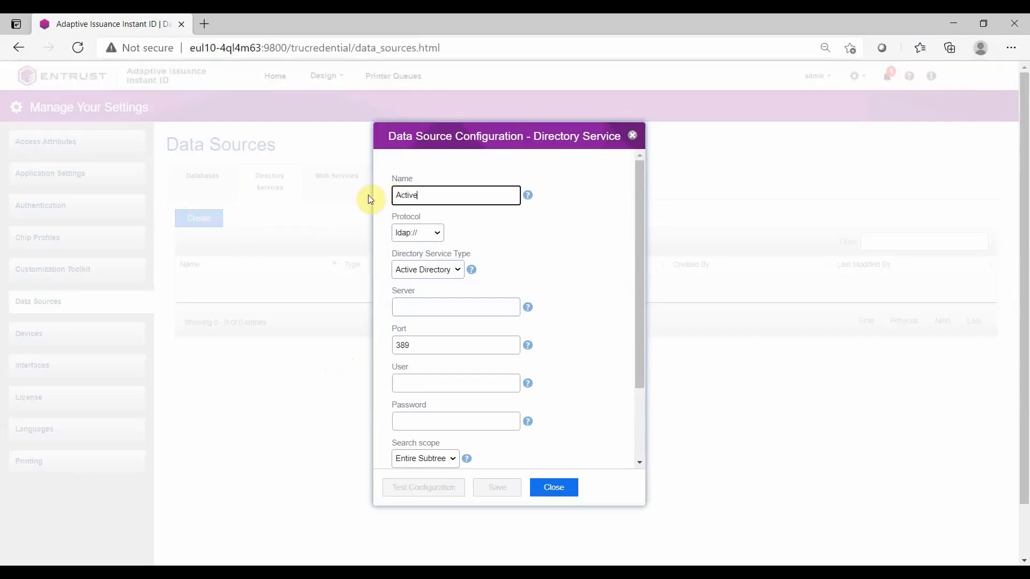
pyautogui.write(' Directory Data Source')
pyautogui.click(439, 233)
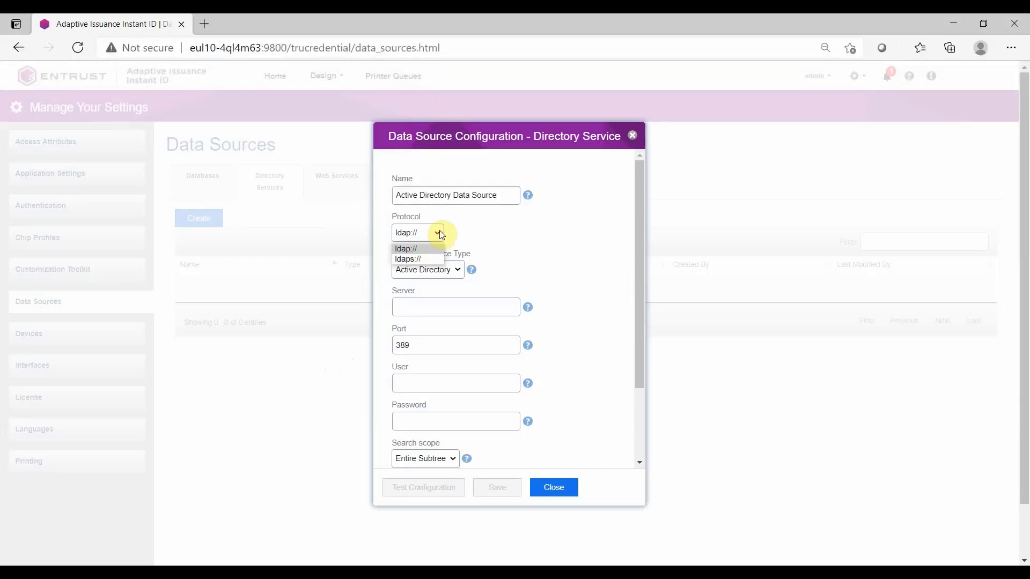
pyautogui.click(455, 233)
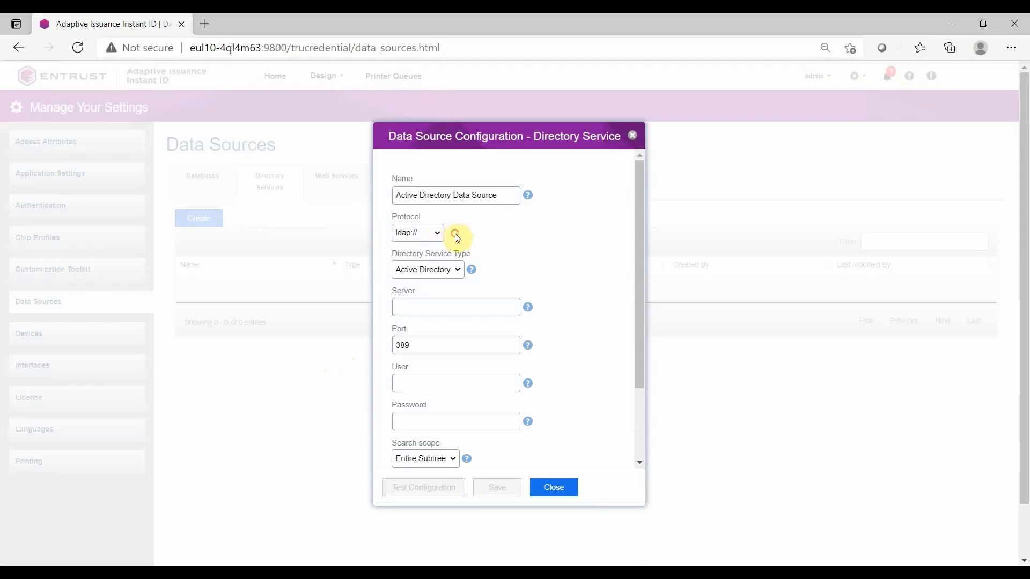
pyautogui.click(457, 271)
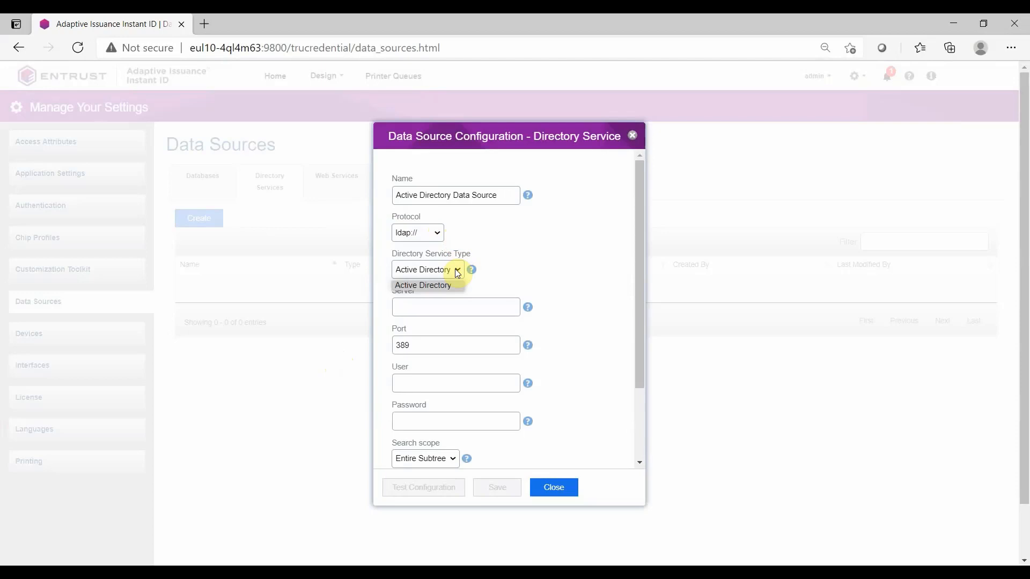
pyautogui.click(489, 280)
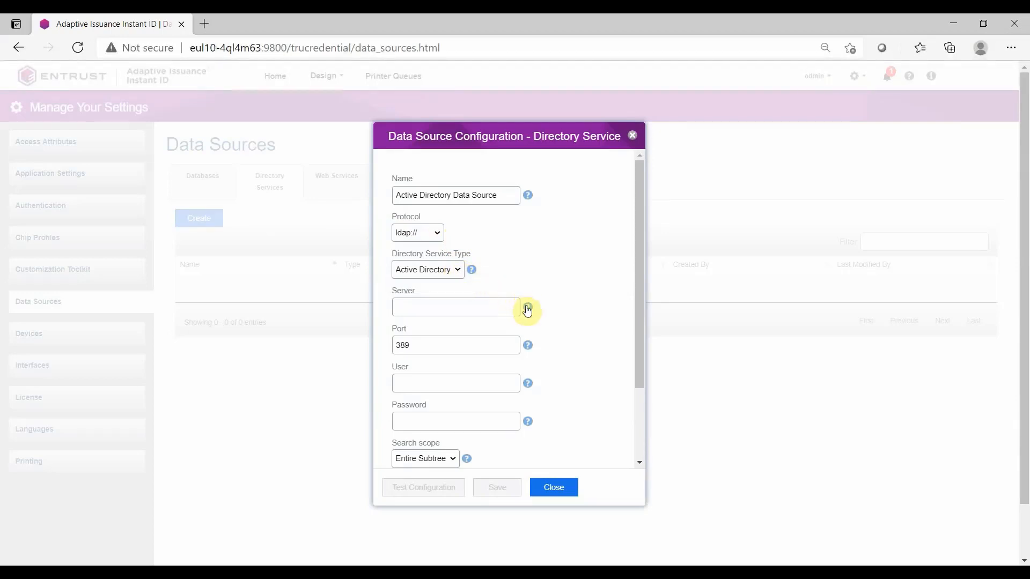
# Set the directory server to 172.18.5.222 and the connecting user to Student
pyautogui.moveTo(527, 311)
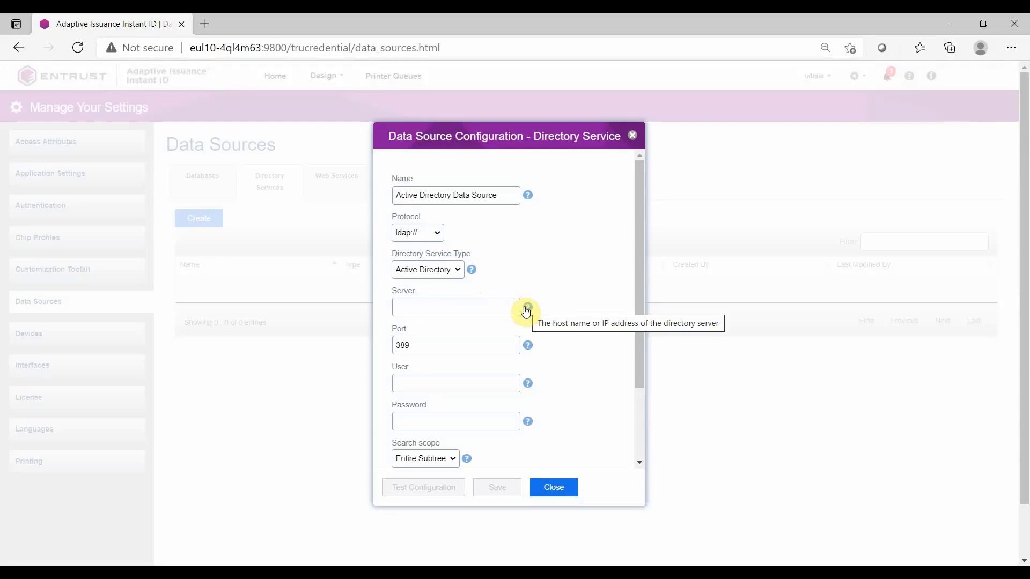
pyautogui.click(510, 307)
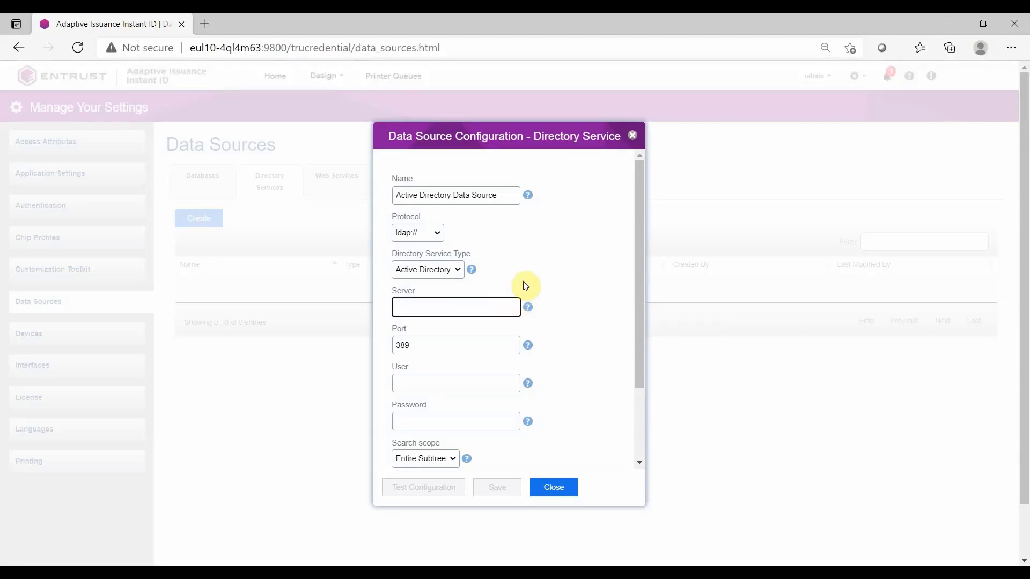
pyautogui.write('172.18.5.222')
pyautogui.moveTo(526, 347)
pyautogui.moveTo(529, 385)
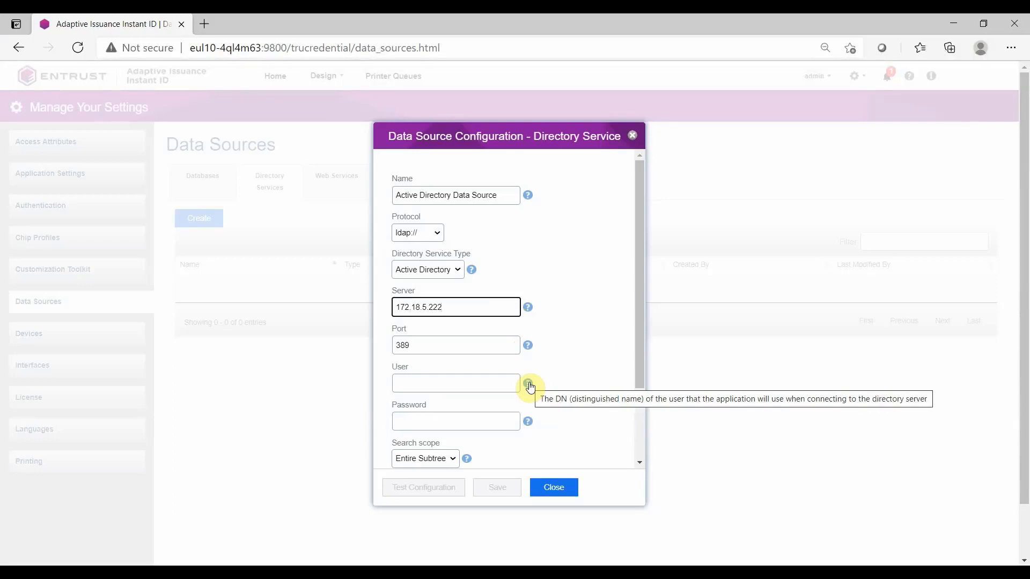
pyautogui.click(509, 383)
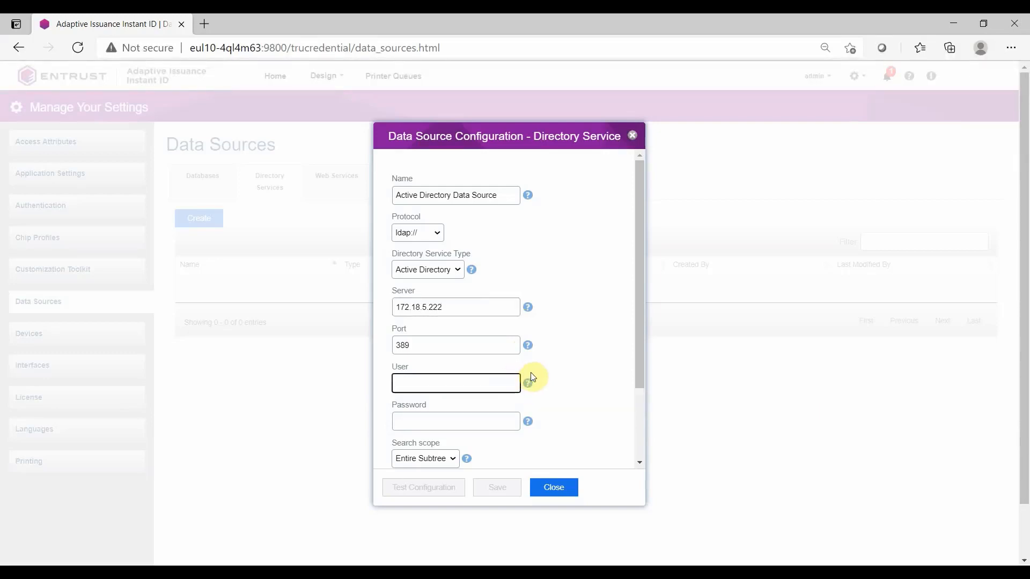
pyautogui.write('Student')
# Enter the directory service account password
pyautogui.scroll(-2, 532, 377)
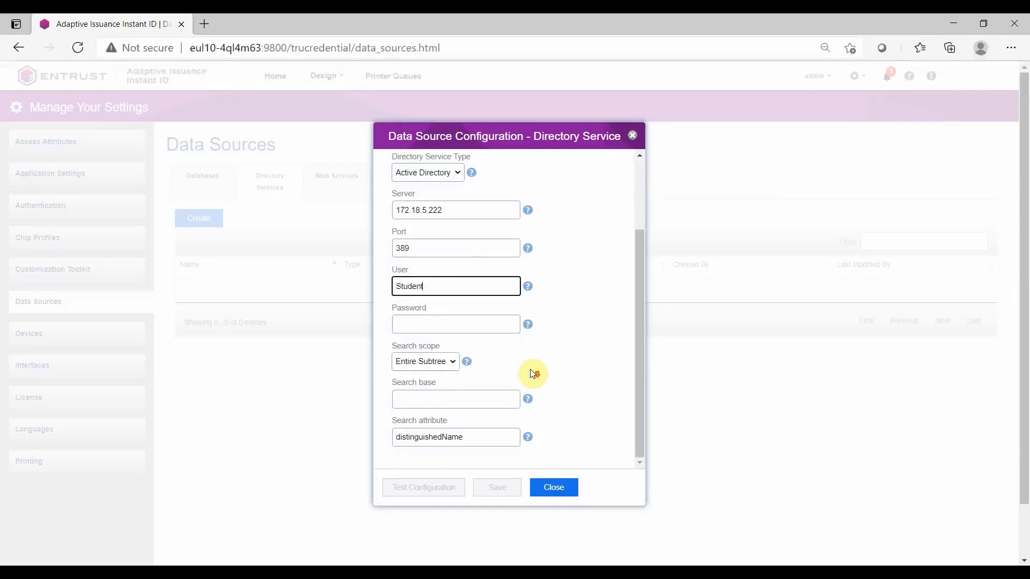
pyautogui.press('Tab')
pyautogui.write('P@ssw0rd1')
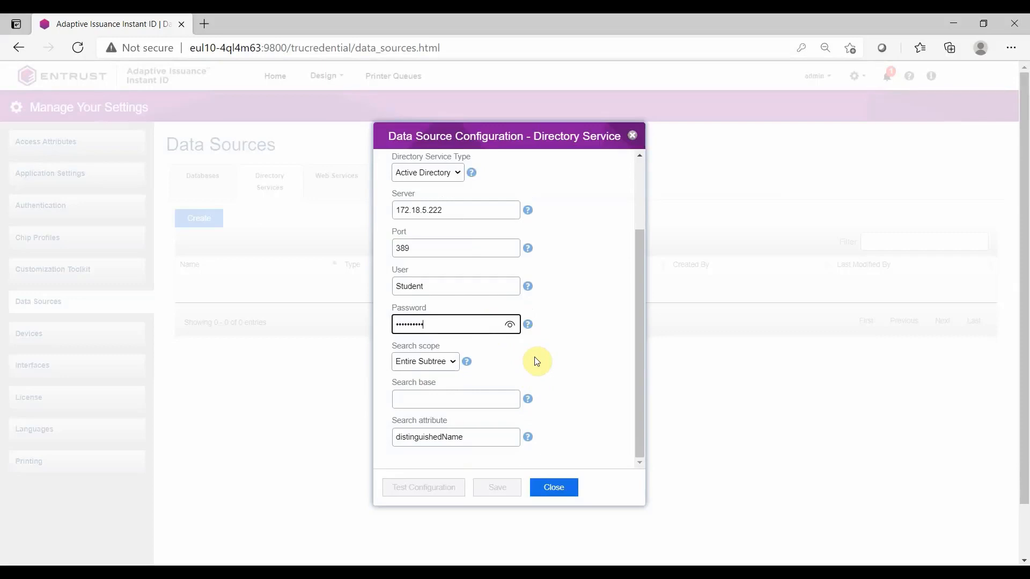
# Keep the search scope at Entire Subtree and set the search base to CN=Users,DC=SDO,DC=com
pyautogui.click(456, 363)
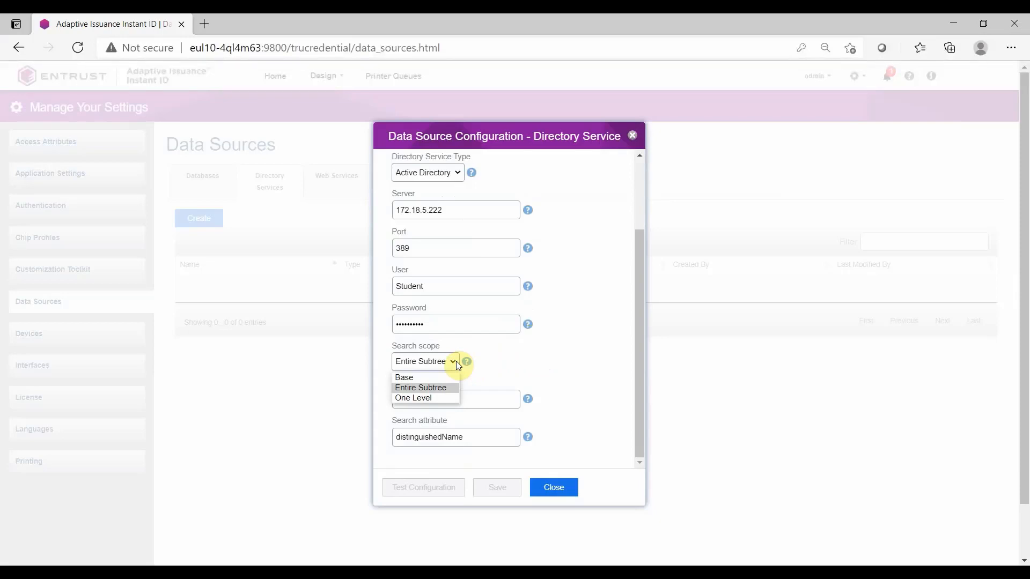
pyautogui.moveTo(466, 365)
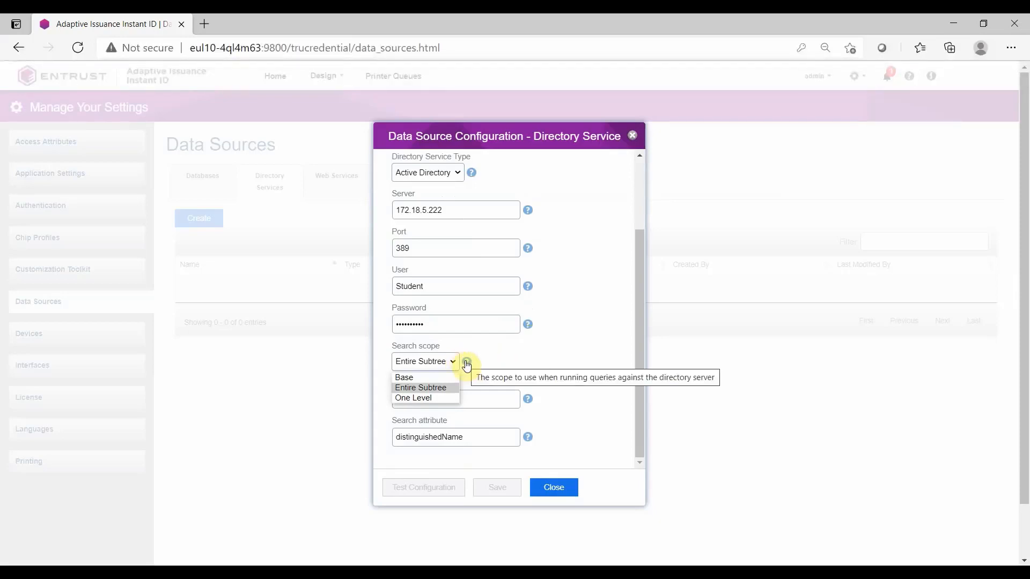
pyautogui.click(491, 357)
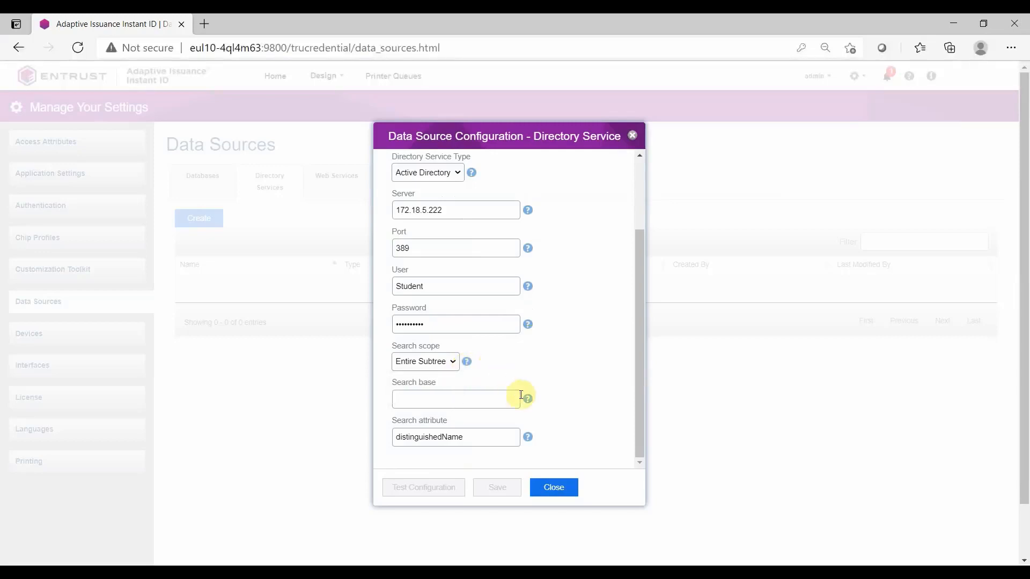
pyautogui.moveTo(529, 404)
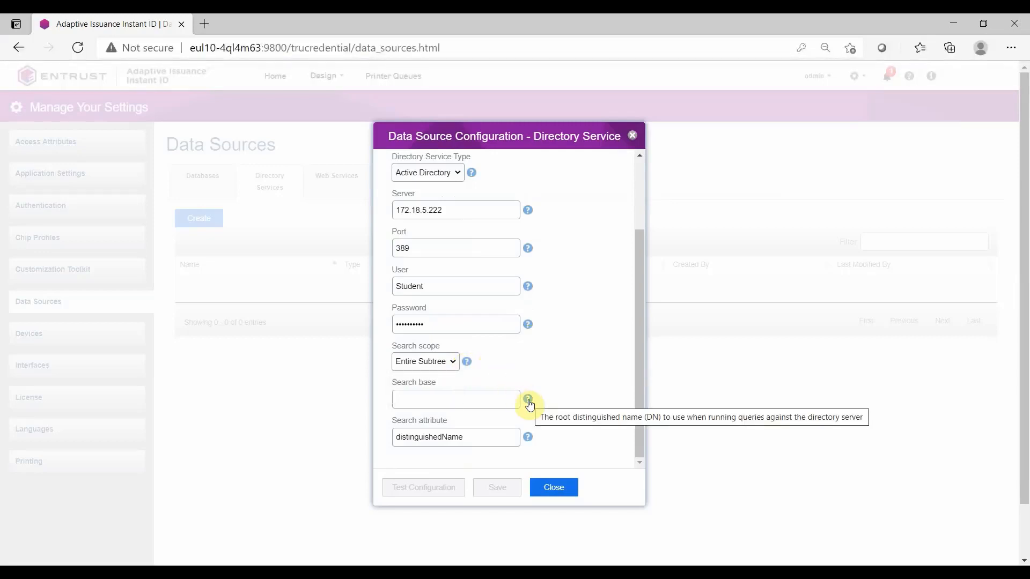
pyautogui.click(497, 399)
pyautogui.write('CN=')
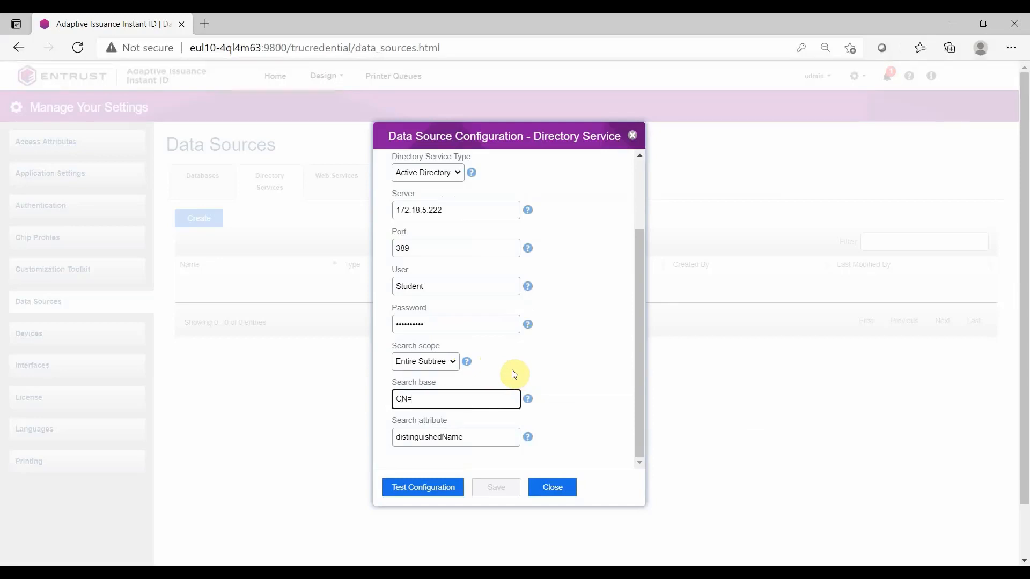
pyautogui.write('Users,DC=SDO,DC=com')
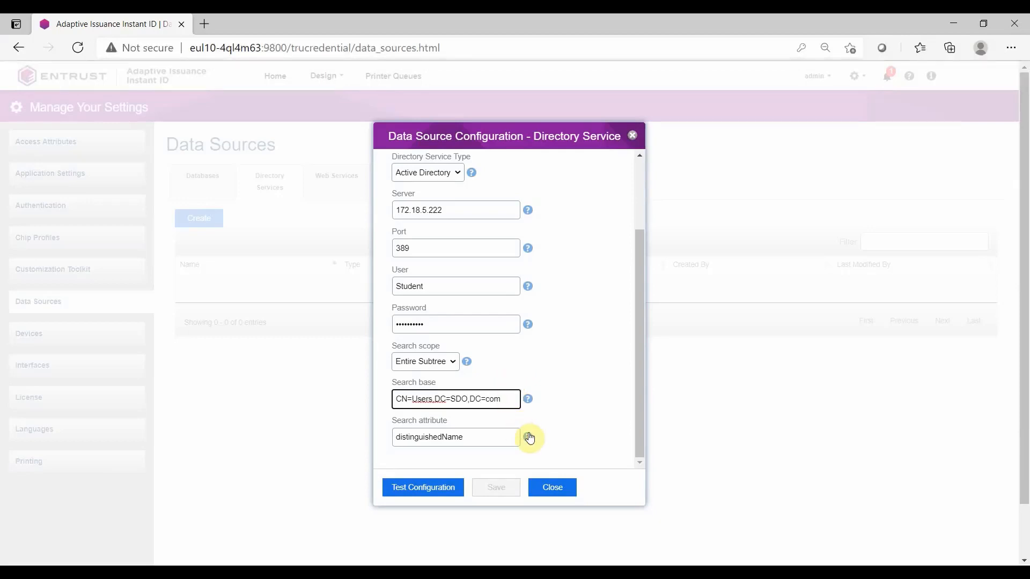
# Test the directory service configuration and save the Active Directory Data Source
pyautogui.moveTo(529, 439)
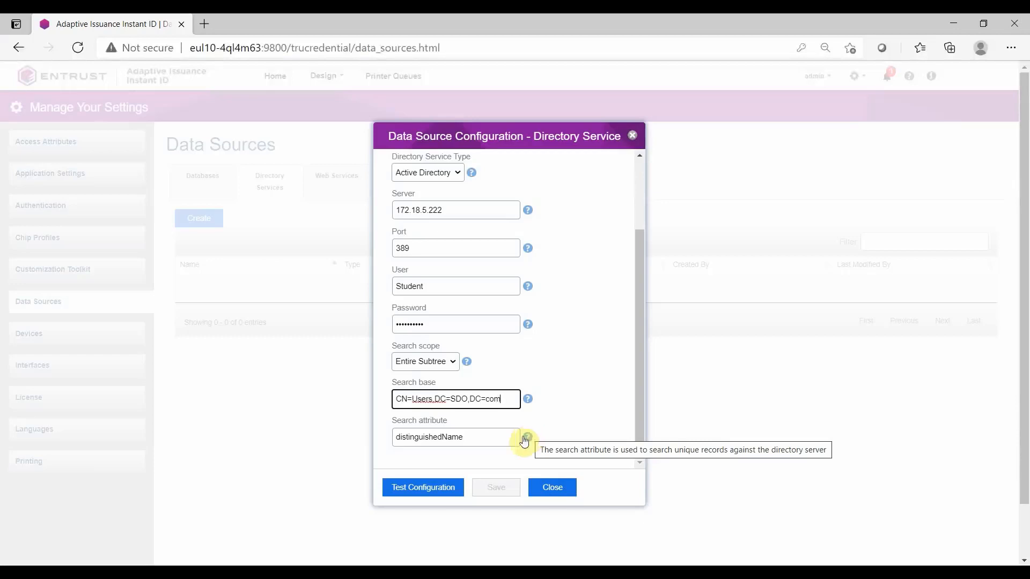
pyautogui.click(435, 486)
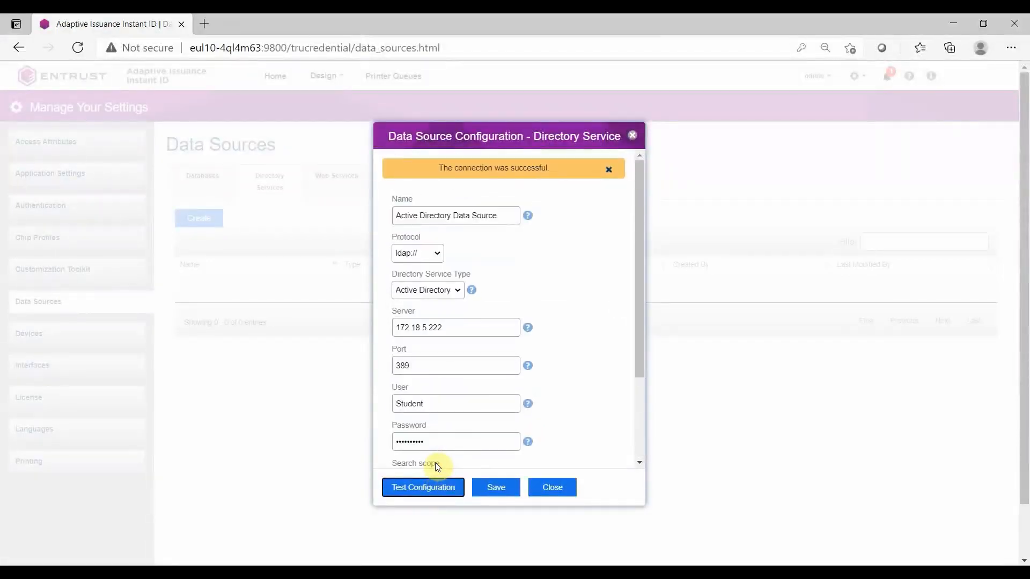
pyautogui.click(491, 487)
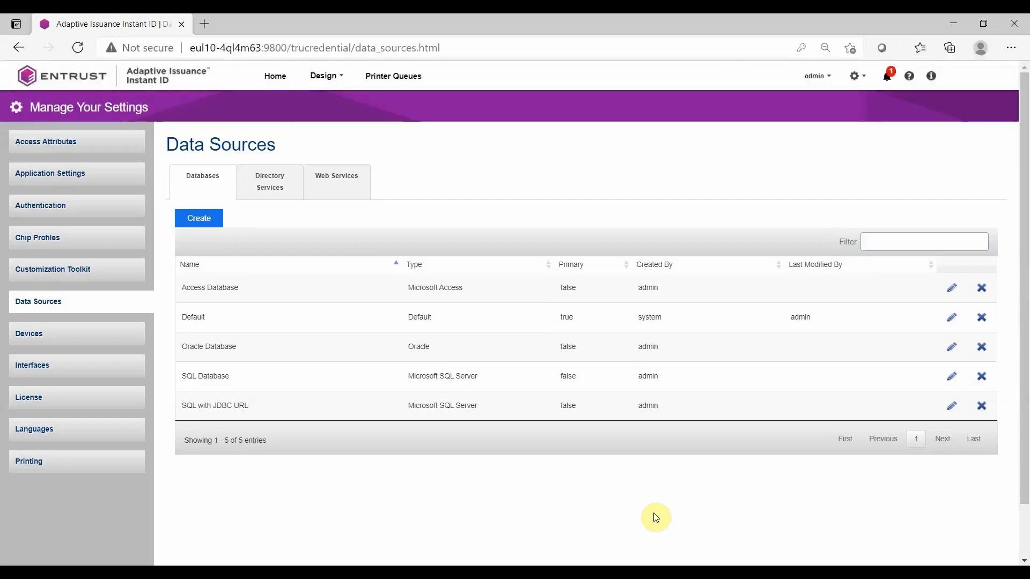
# Open the Oracle Database source for editing and re-enter its database password
pyautogui.click(944, 348)
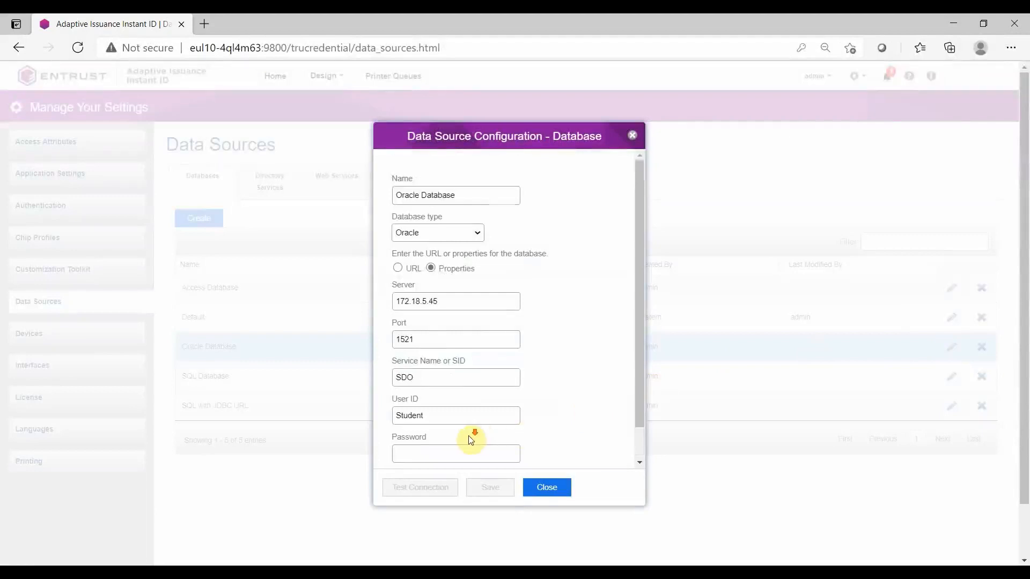
pyautogui.scroll(-1, 461, 429)
pyautogui.click(429, 421)
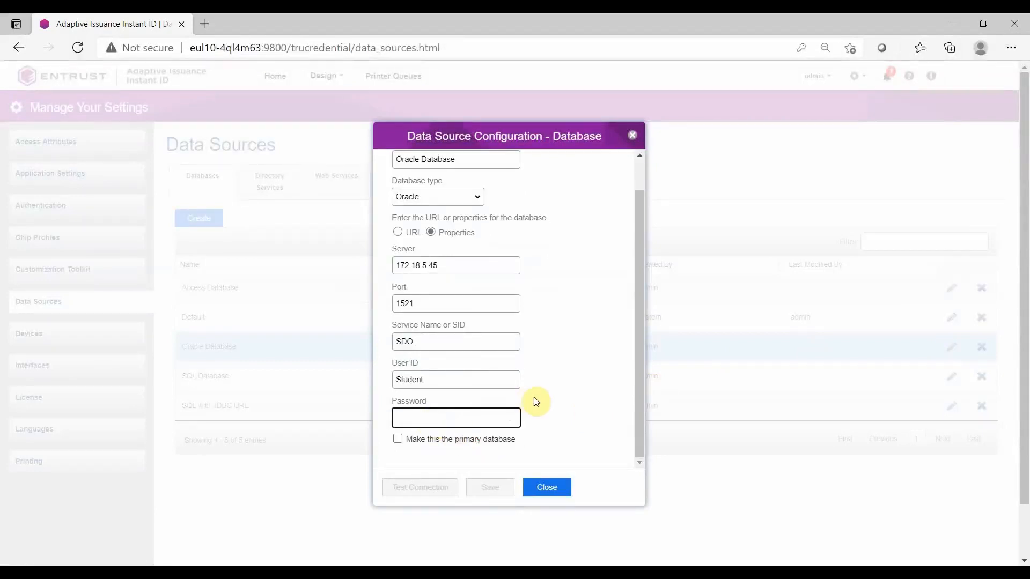
pyautogui.write('•••••••••')
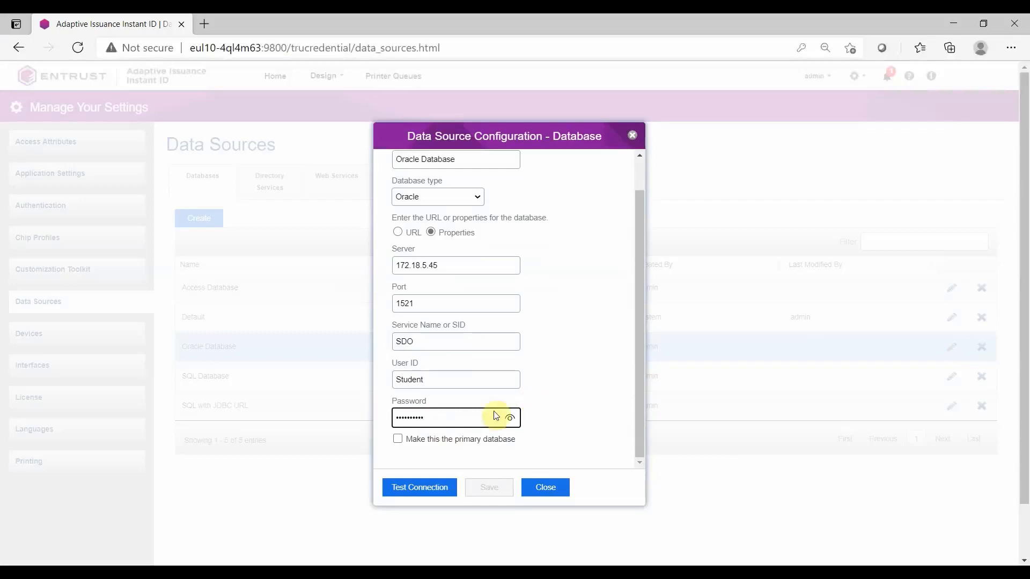
# Make the Oracle Database the primary database, test the connection and save it
pyautogui.click(398, 439)
pyautogui.click(408, 489)
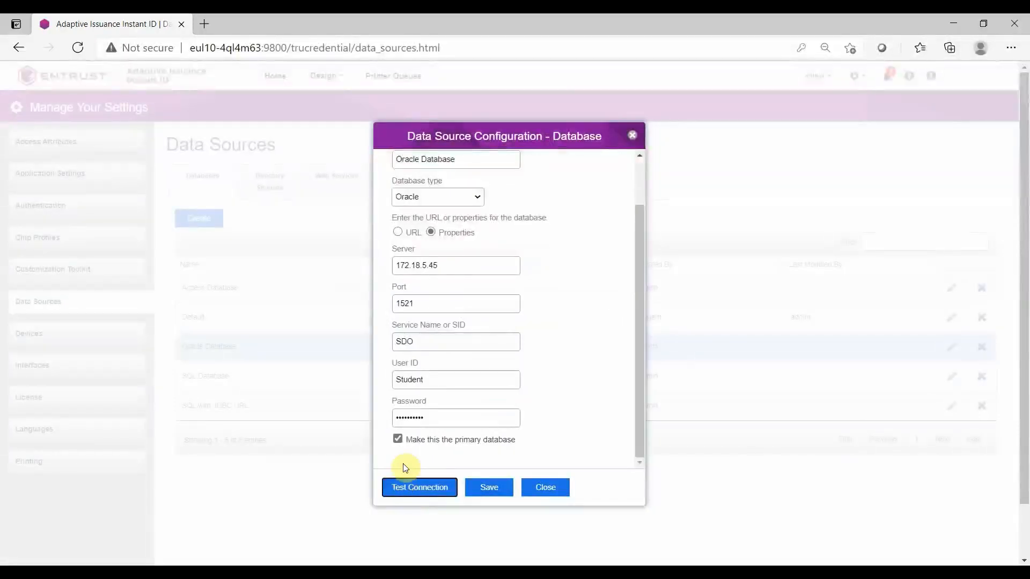
pyautogui.click(485, 487)
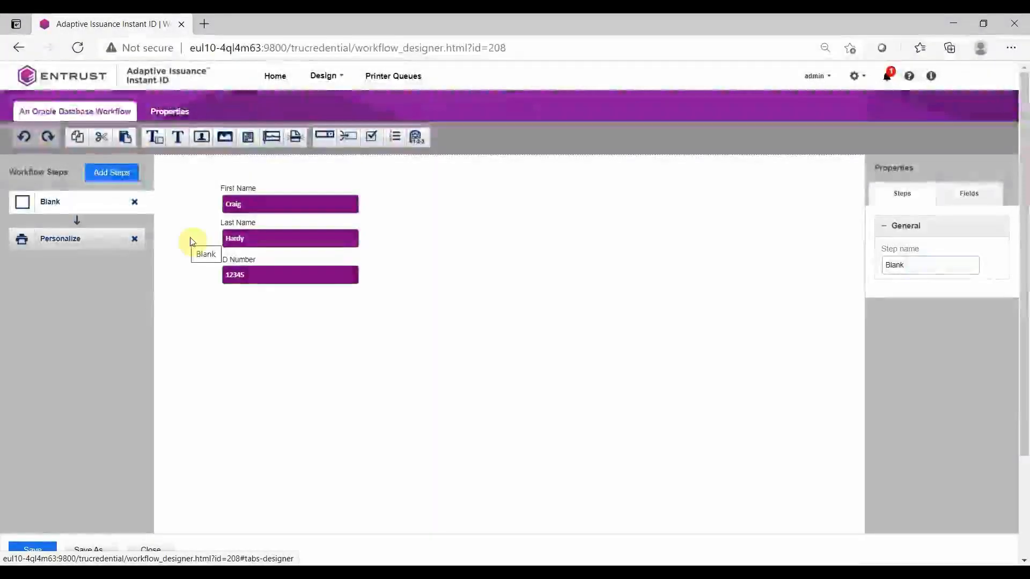
# In the Oracle Database Workflow's properties, set the source data source to type Database using Oracle Database
pyautogui.click(150, 110)
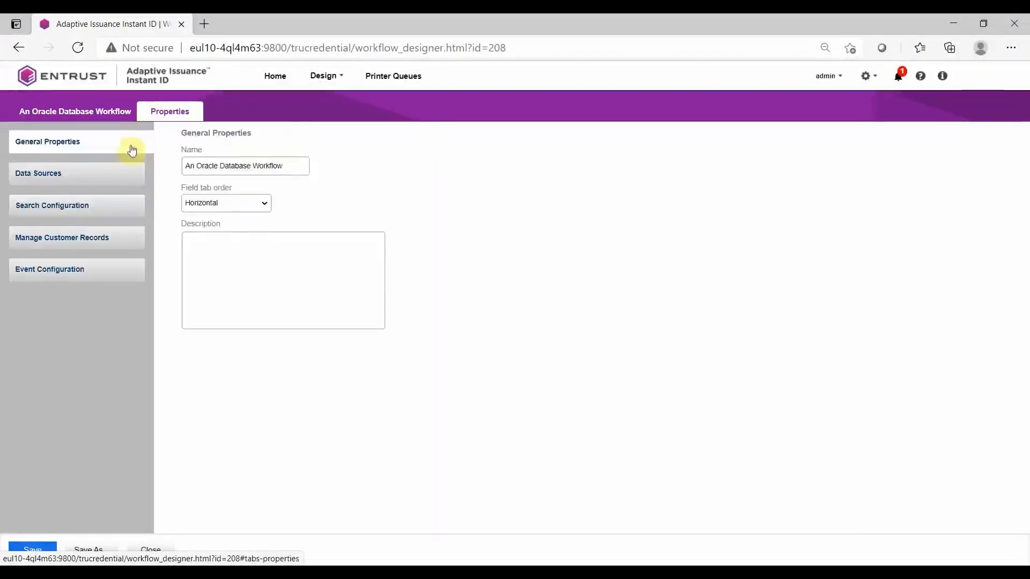
pyautogui.click(128, 174)
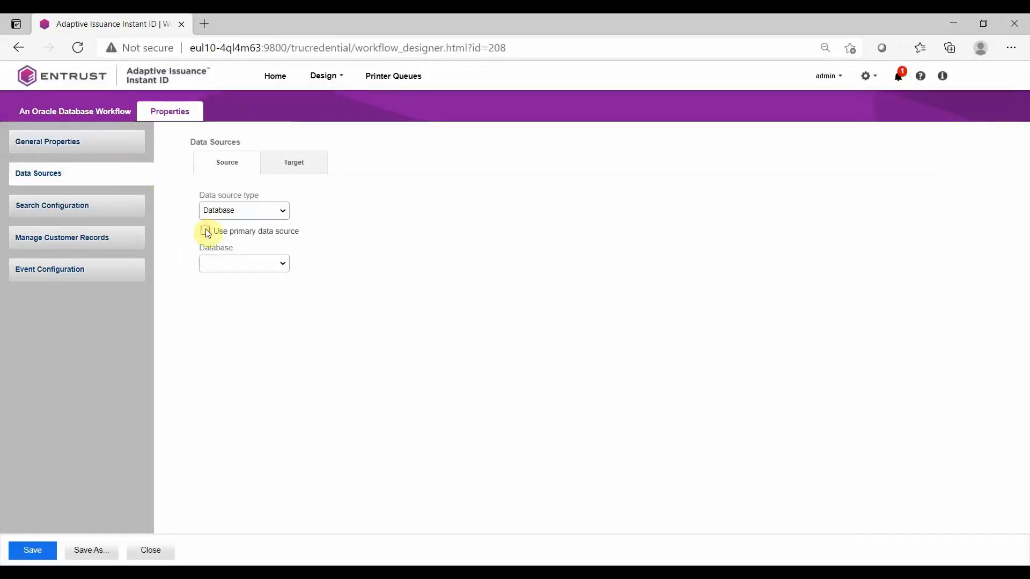
pyautogui.click(281, 211)
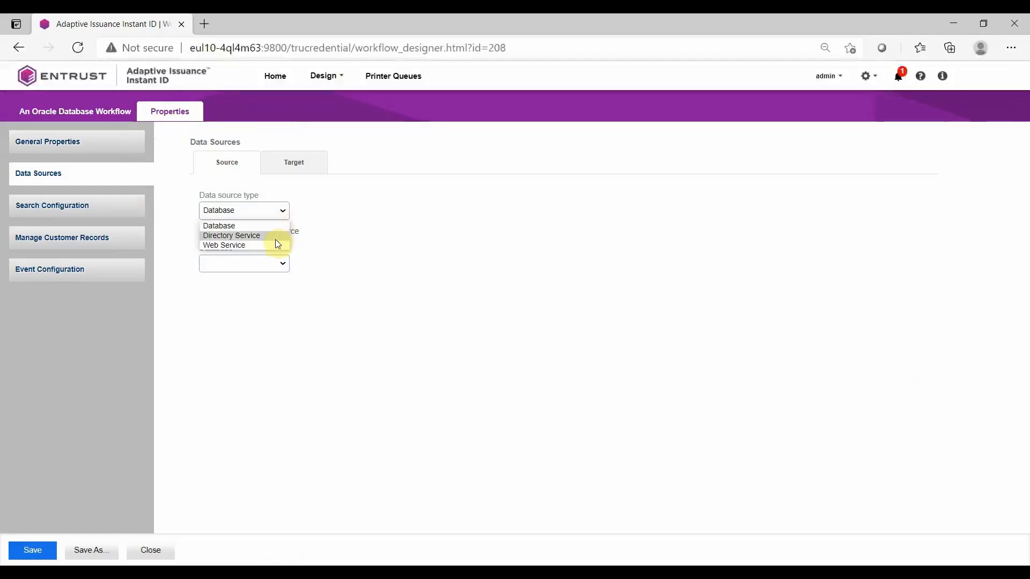
pyautogui.click(275, 227)
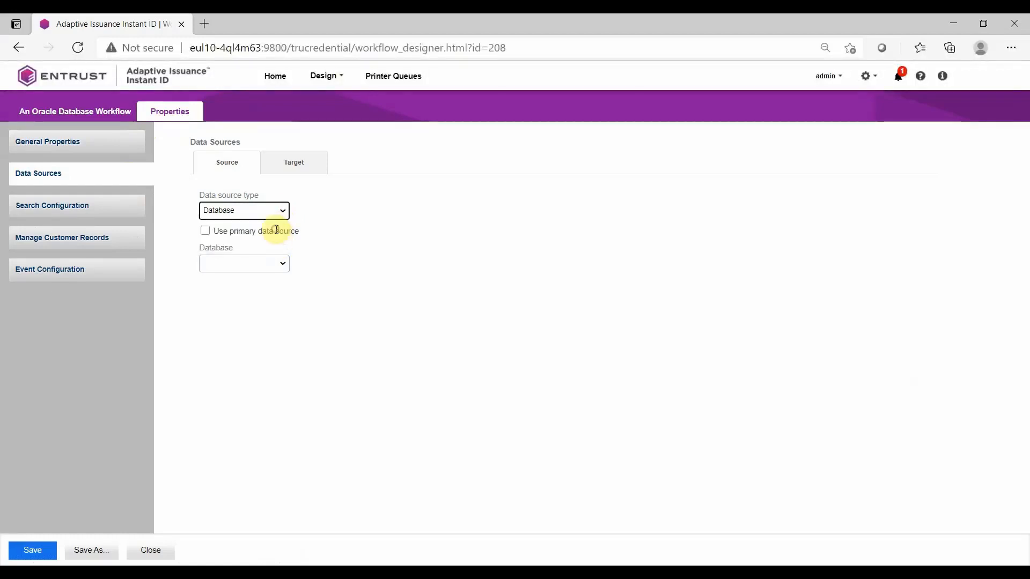
pyautogui.click(279, 264)
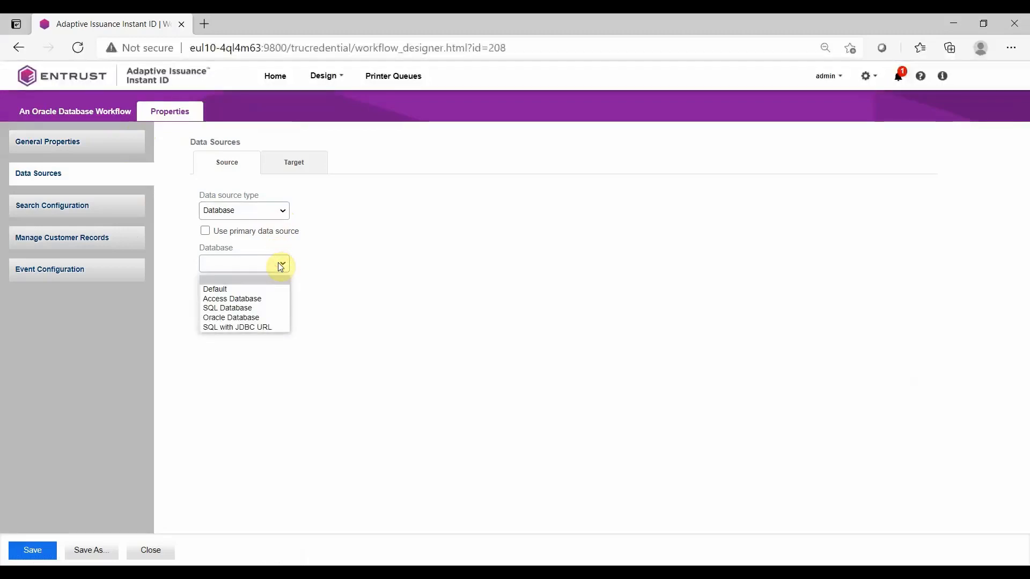
pyautogui.click(278, 317)
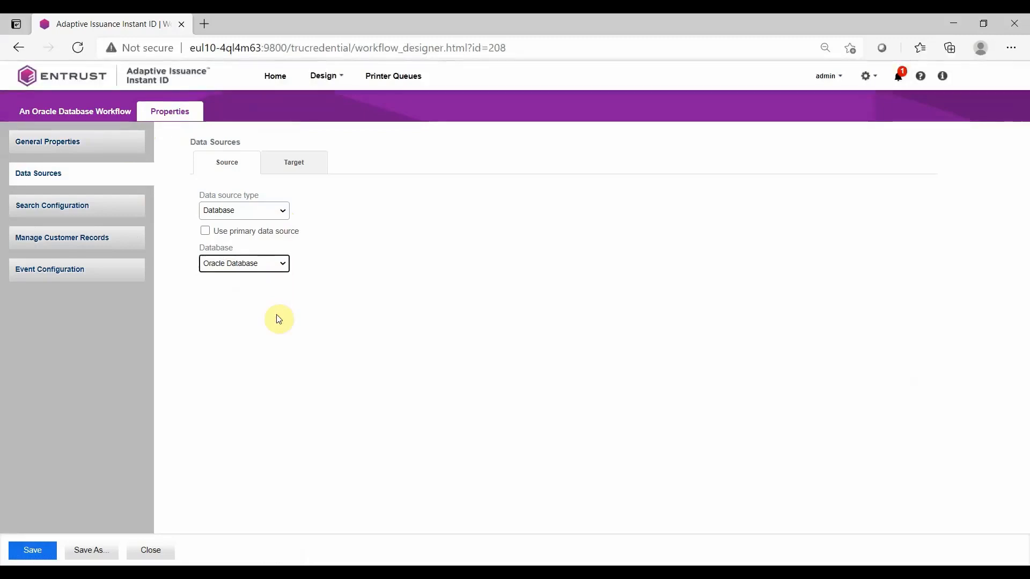
pyautogui.click(283, 170)
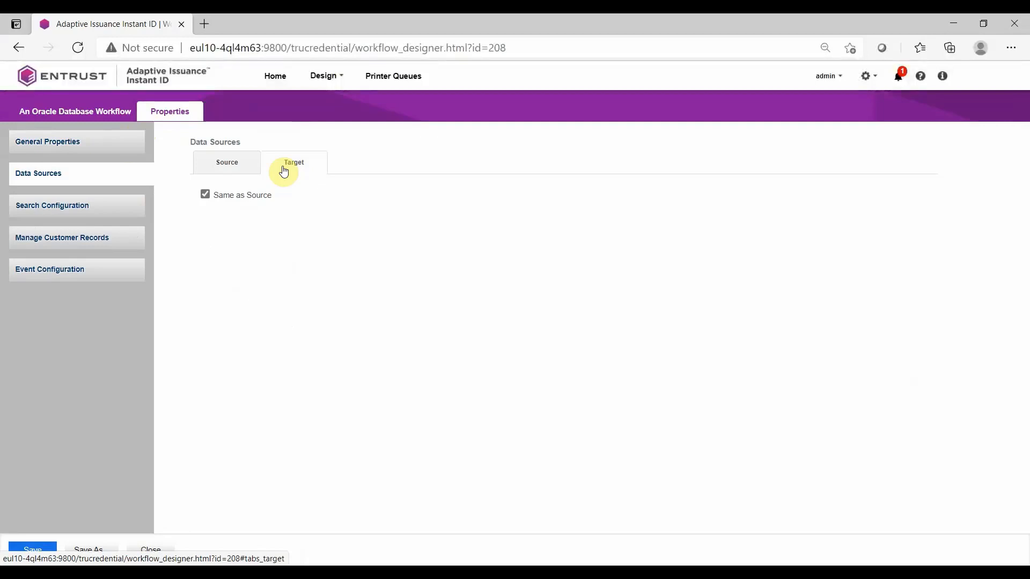
# Add First Name, ID Number and Last Name to the search configuration, move Last Name up, and save the workflow
pyautogui.click(130, 206)
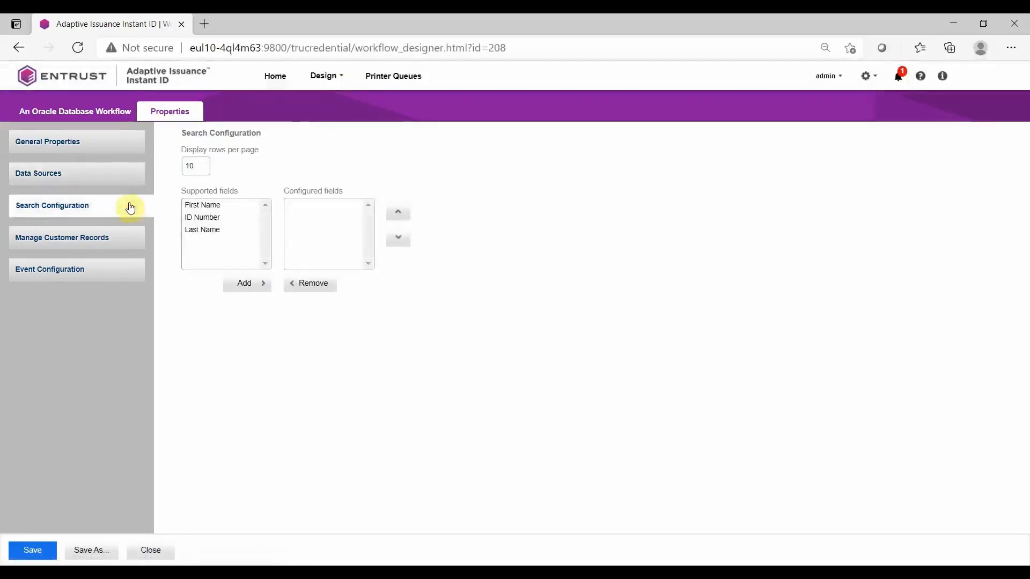
pyautogui.moveTo(199, 206); pyautogui.dragTo(203, 228)
pyautogui.click(244, 283)
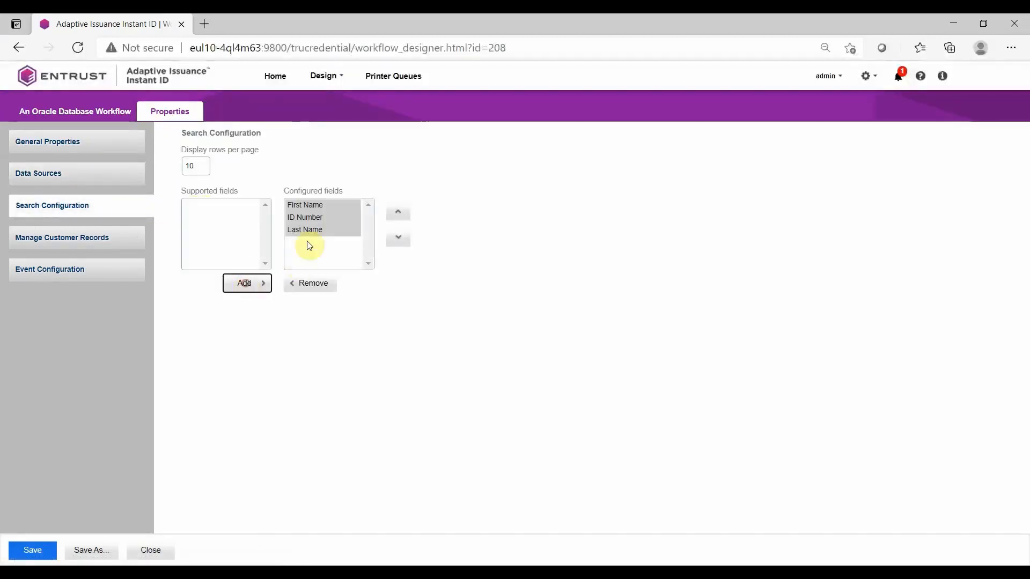
pyautogui.click(306, 229)
pyautogui.click(398, 213)
pyautogui.click(43, 551)
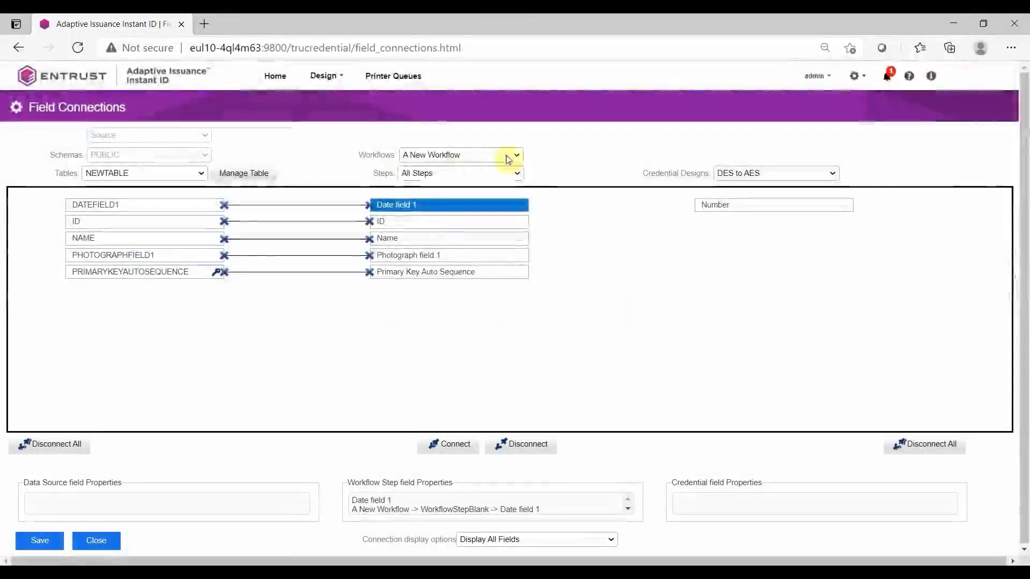
# For An Oracle Database Workflow, connect FNAME to First Name, AUTO to ID Number and LNAME to Last Name, then save
pyautogui.click(507, 159)
pyautogui.click(491, 201)
pyautogui.click(168, 226)
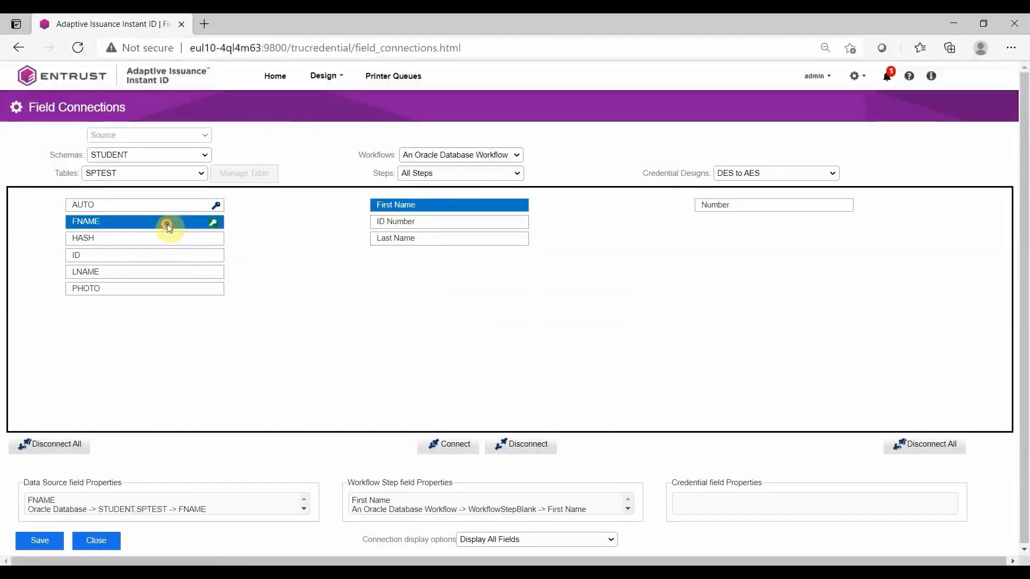
pyautogui.click(378, 222)
pyautogui.click(161, 203)
pyautogui.click(382, 238)
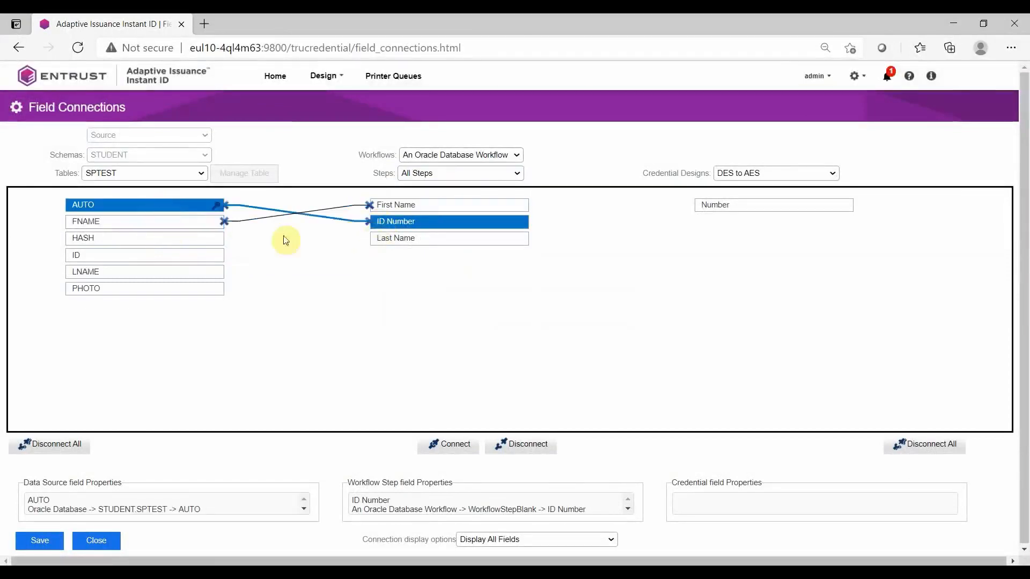
pyautogui.click(147, 273)
pyautogui.click(40, 540)
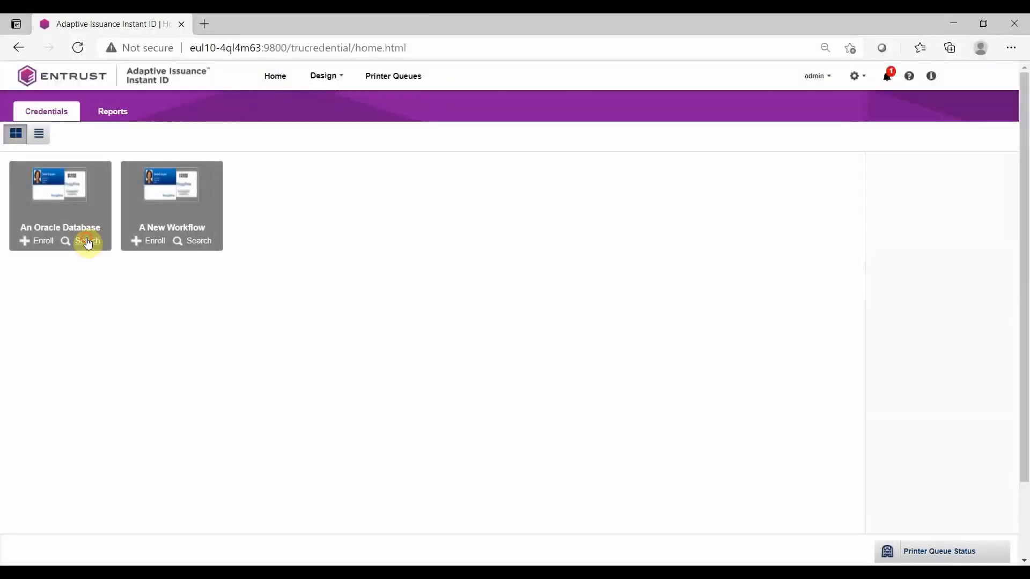
# Search all records in the Oracle Database workflow and load the second record from the results
pyautogui.click(88, 242)
pyautogui.click(39, 535)
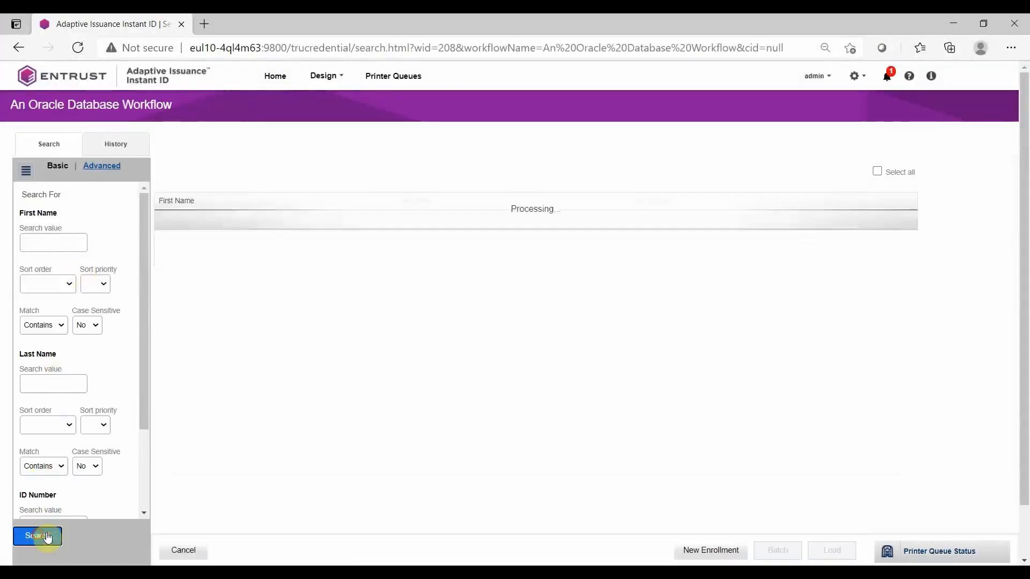
pyautogui.click(377, 257)
pyautogui.click(820, 554)
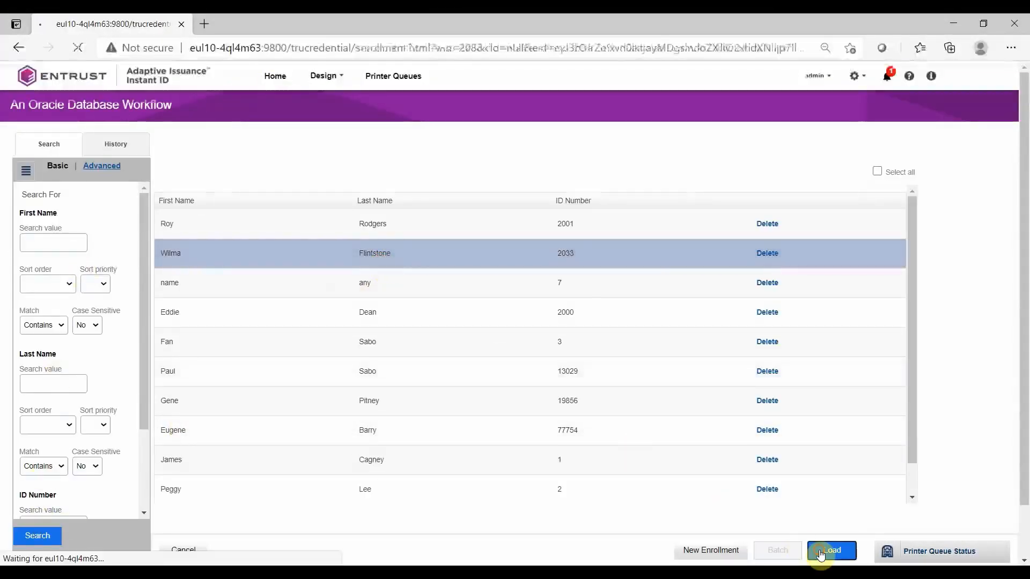